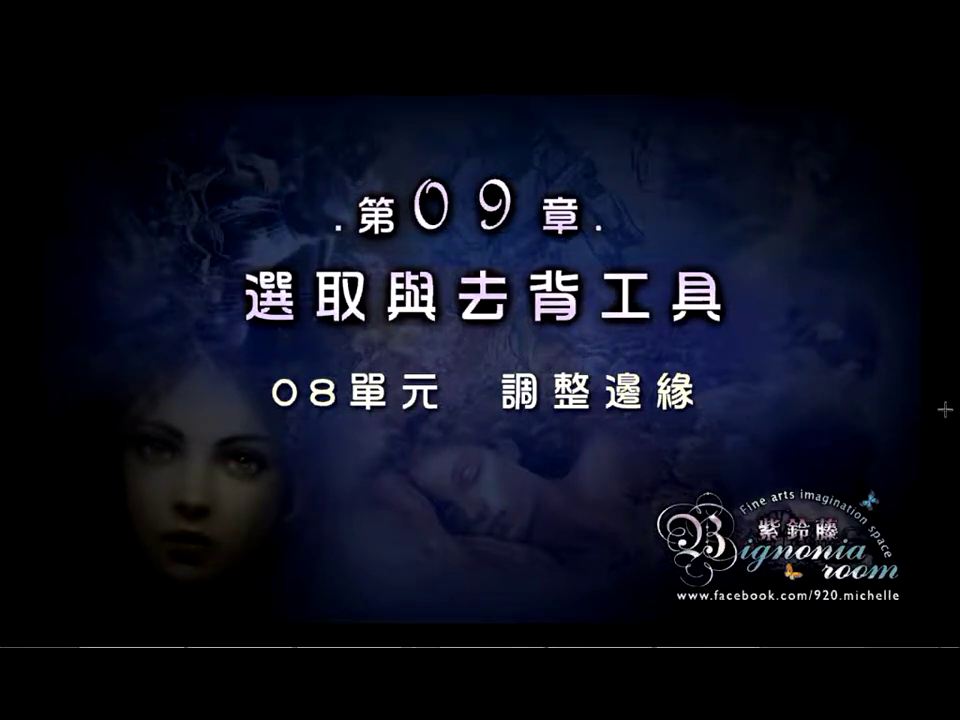
- Open 001.jpg, 002.jpg and 003.jpg from the 08單元 調整邊緣 folder via Mini Bridge
{"action": "left_click", "coordinate": [944, 409]}
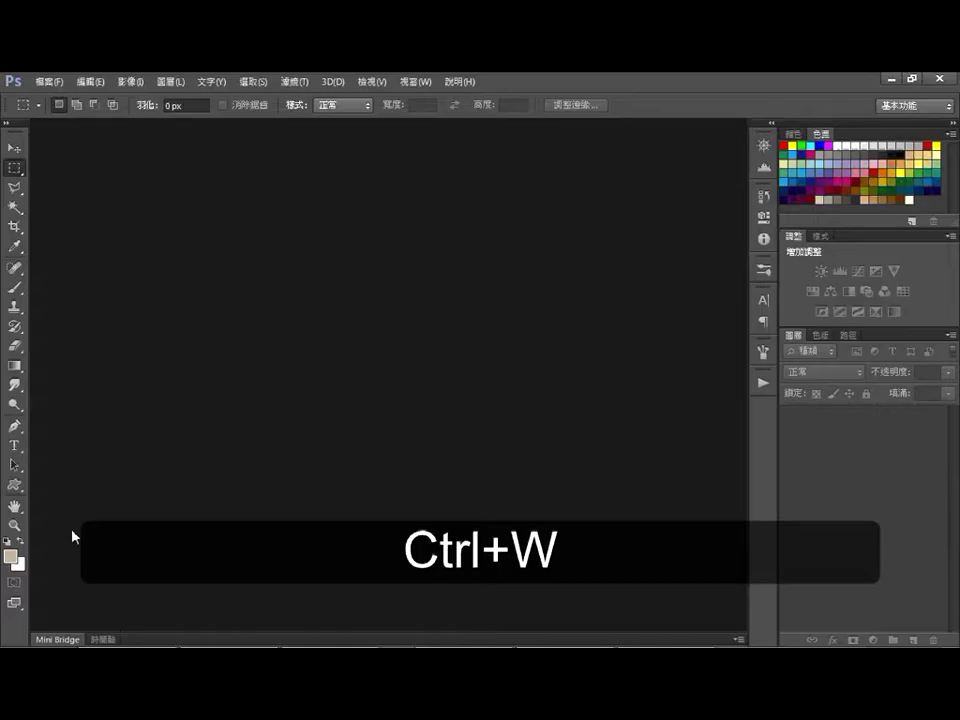
{"action": "left_click", "coordinate": [58, 639]}
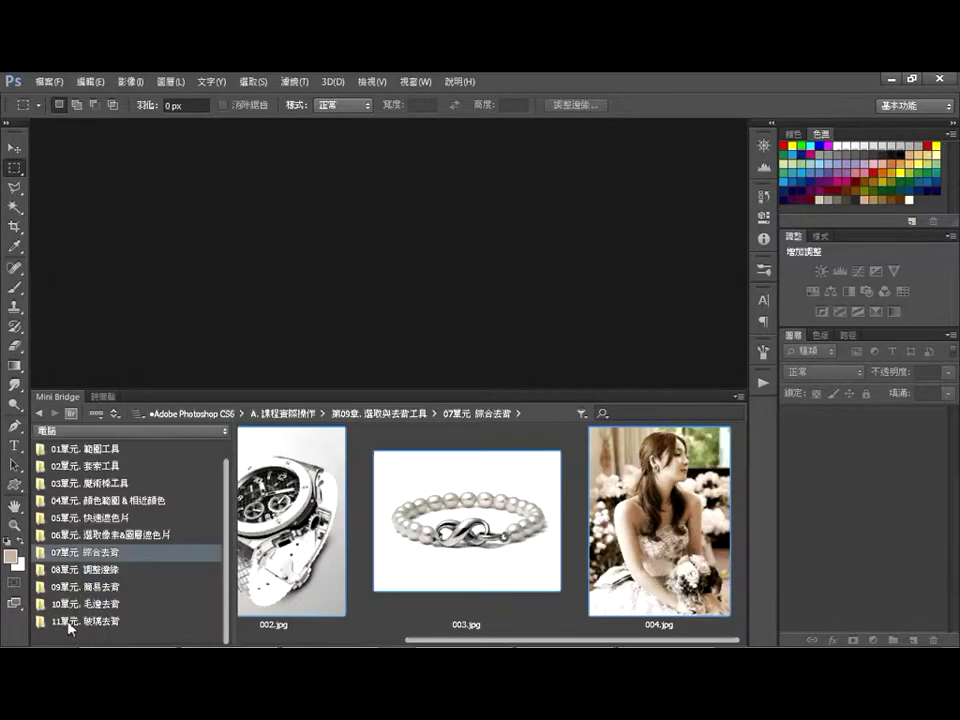
{"action": "left_click", "coordinate": [100, 570]}
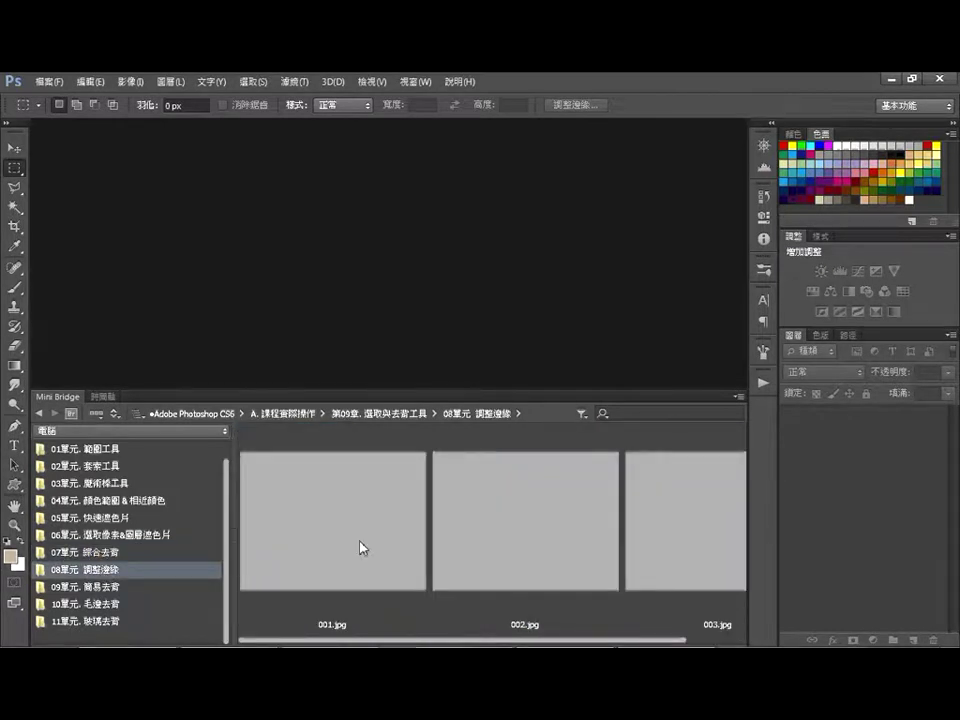
{"action": "left_click", "coordinate": [698, 530], "text": "shift"}
{"action": "left_click_drag", "start_coordinate": [698, 530], "coordinate": [487, 210]}
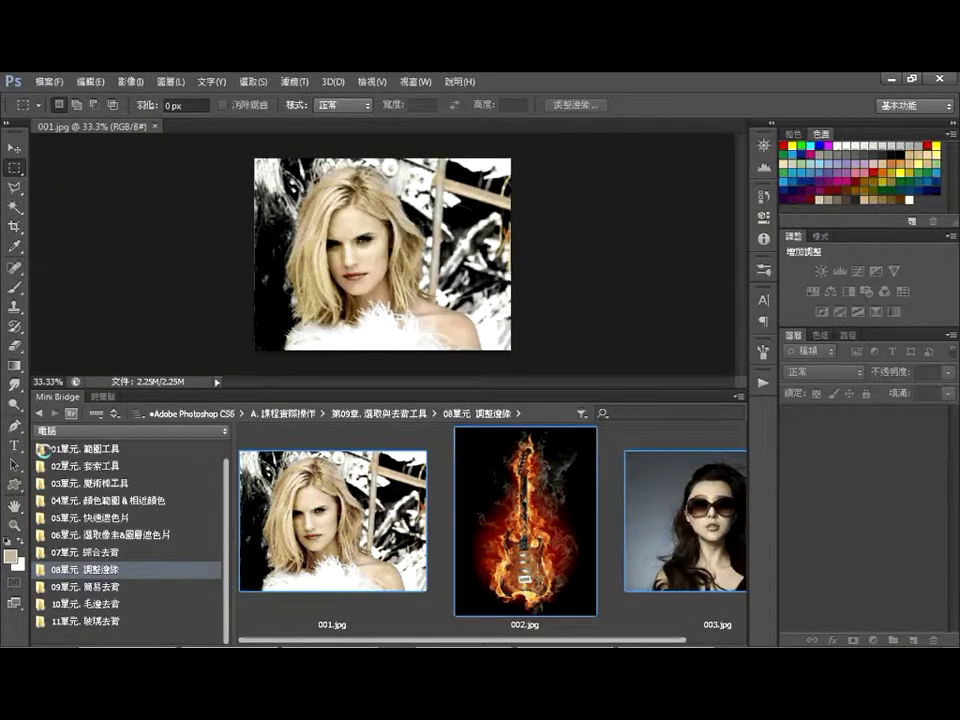
{"action": "double_click", "coordinate": [57, 396]}
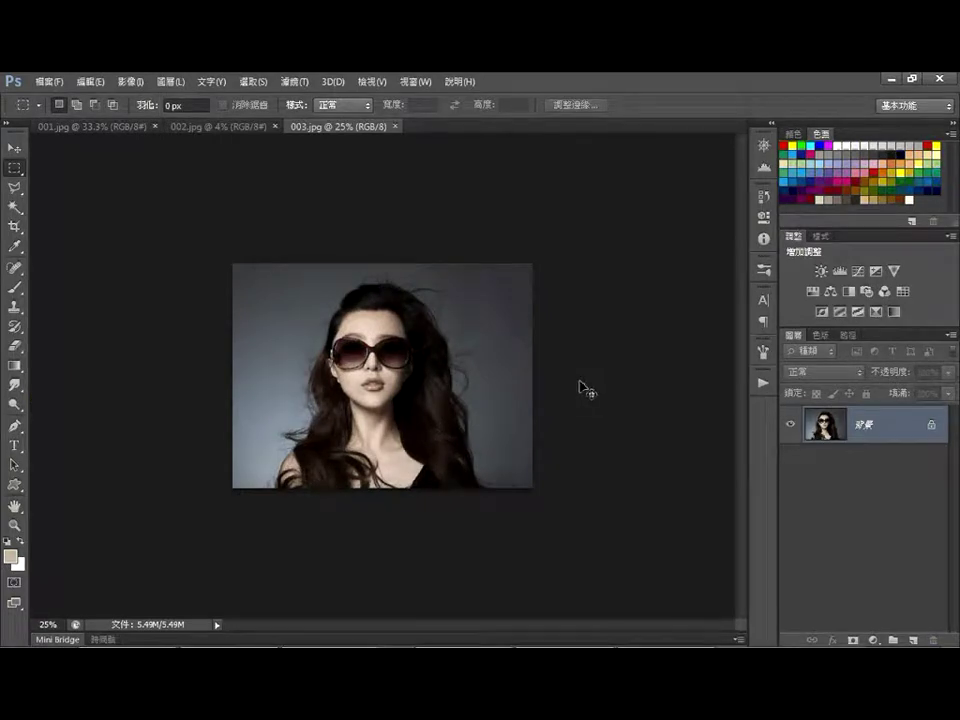
- Zoom the 003.jpg portrait to fit the window with Ctrl+0
{"action": "key", "text": "ctrl+0"}
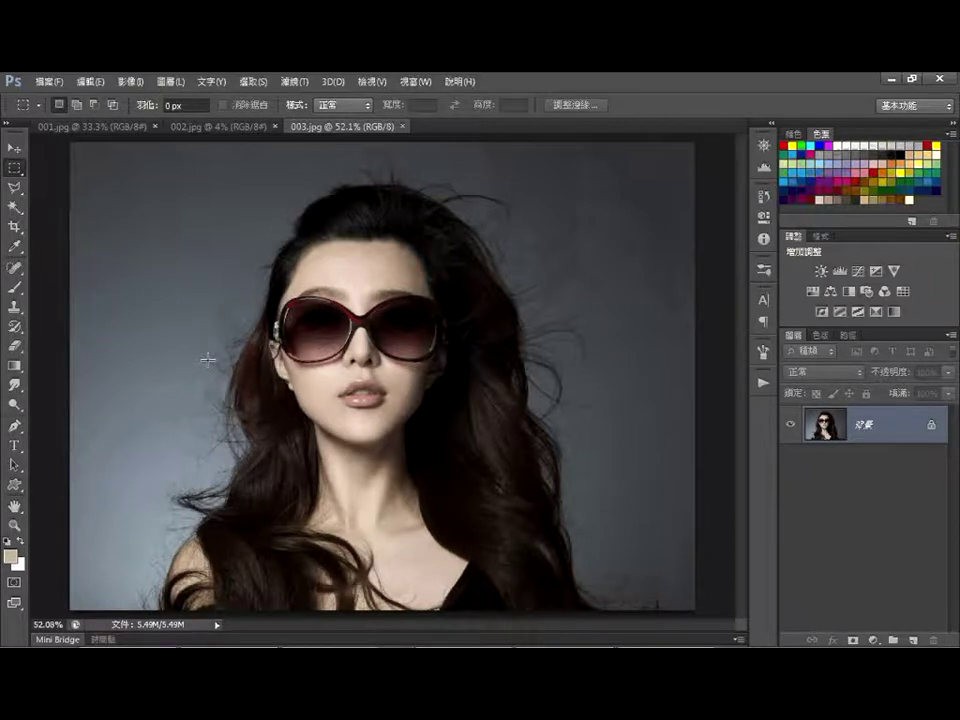
- Use the Magic Wand to select the grey background above and right of the head
{"action": "left_click", "coordinate": [15, 207]}
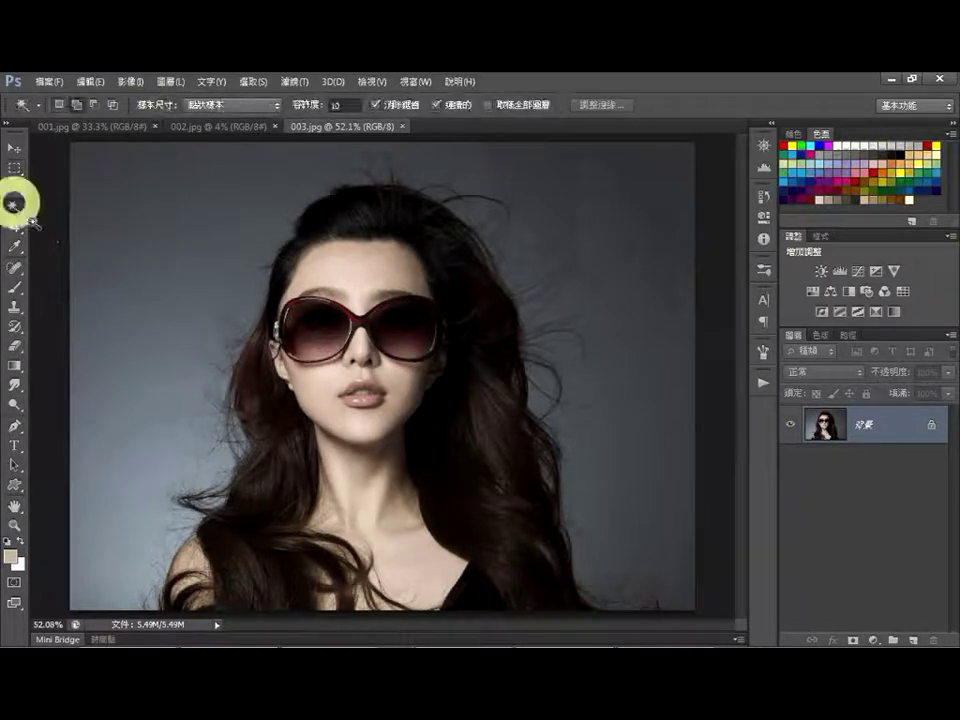
{"action": "left_click", "coordinate": [219, 189]}
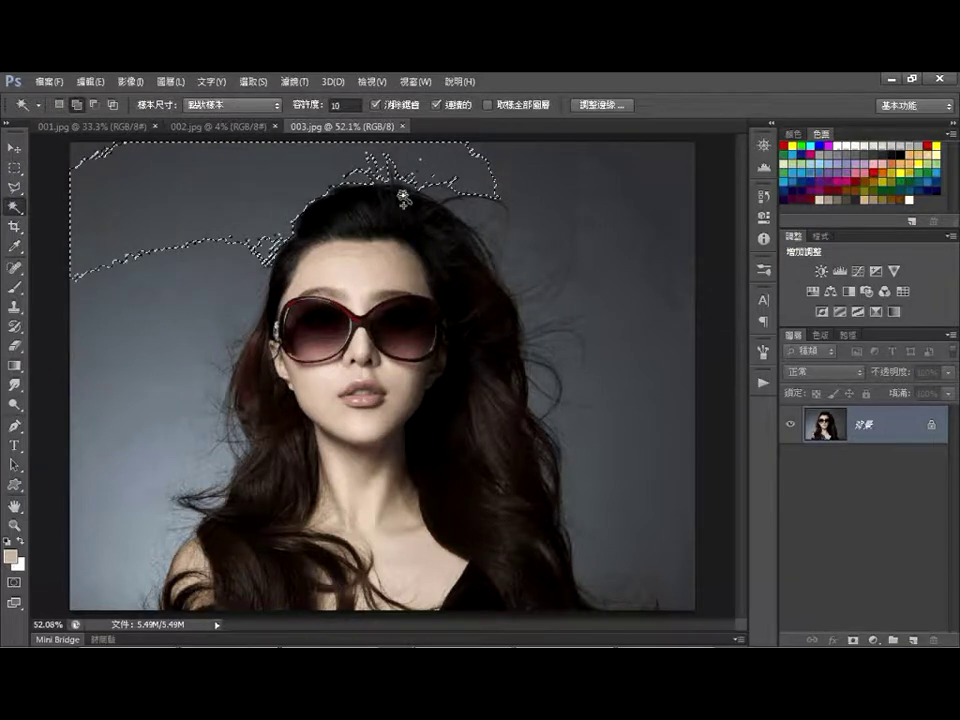
{"action": "left_click", "coordinate": [540, 185], "text": "shift"}
{"action": "left_click", "coordinate": [626, 428], "text": "shift"}
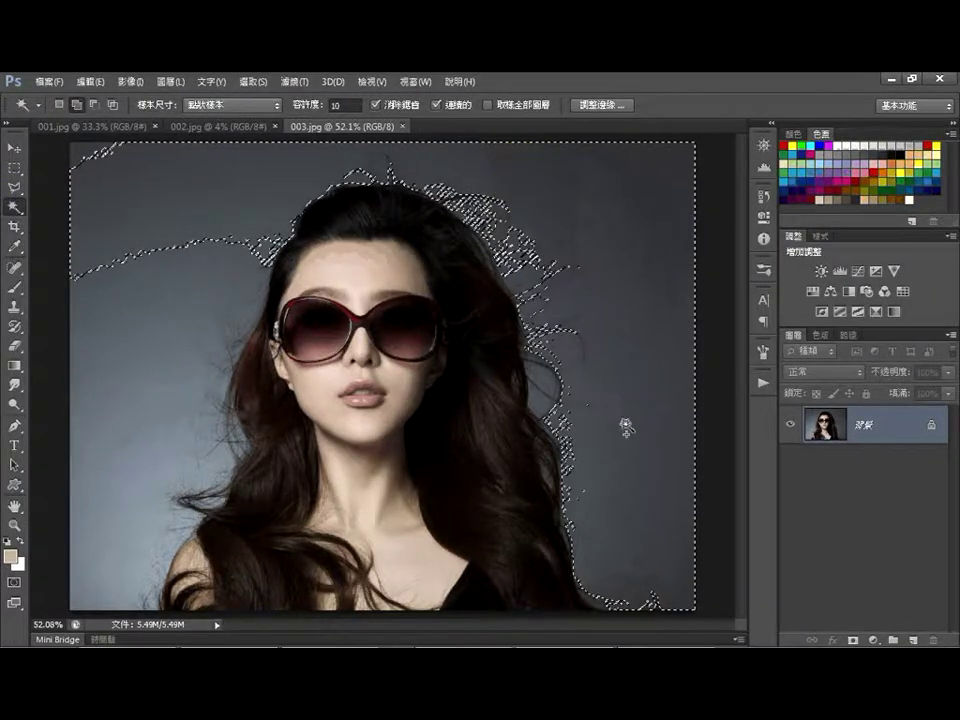
{"action": "left_click", "coordinate": [549, 411], "text": "shift"}
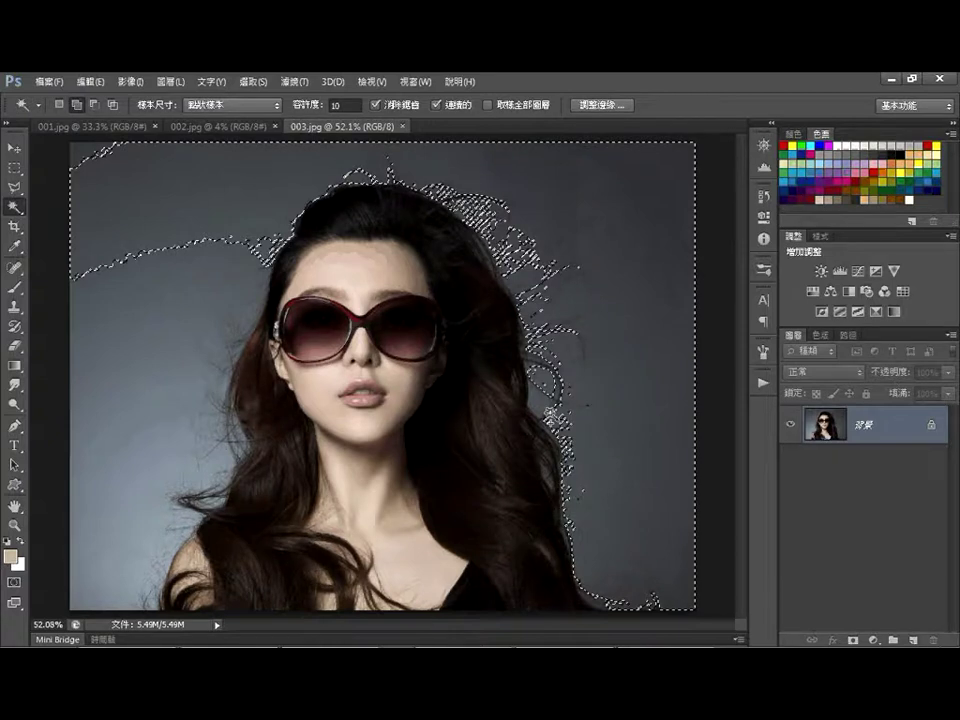
{"action": "left_click", "coordinate": [535, 392], "text": "shift"}
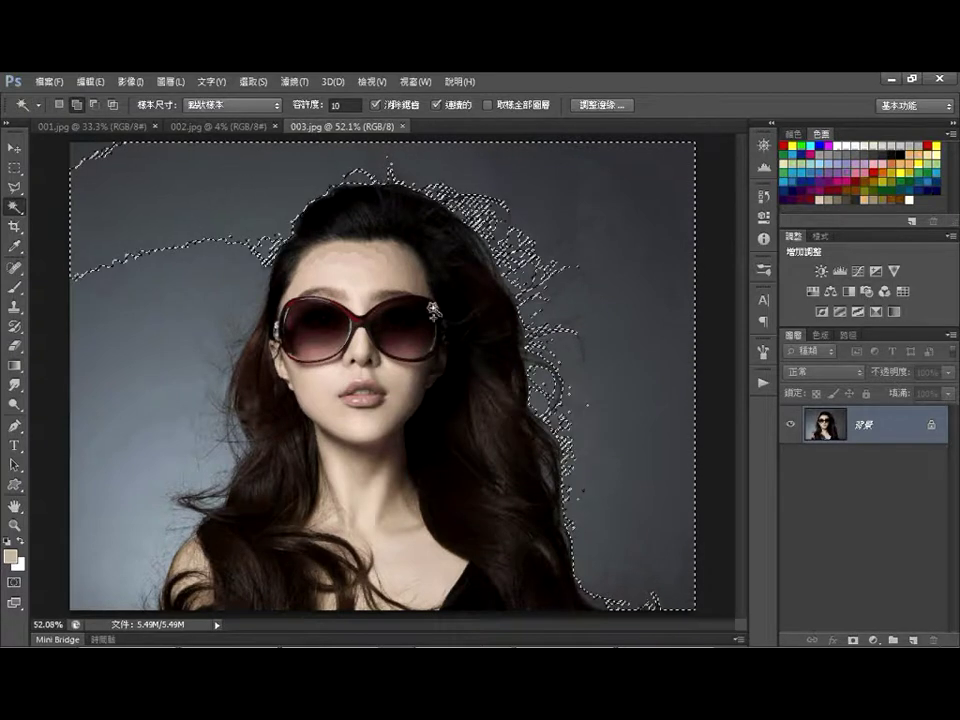
{"action": "left_click", "coordinate": [515, 228], "text": "shift"}
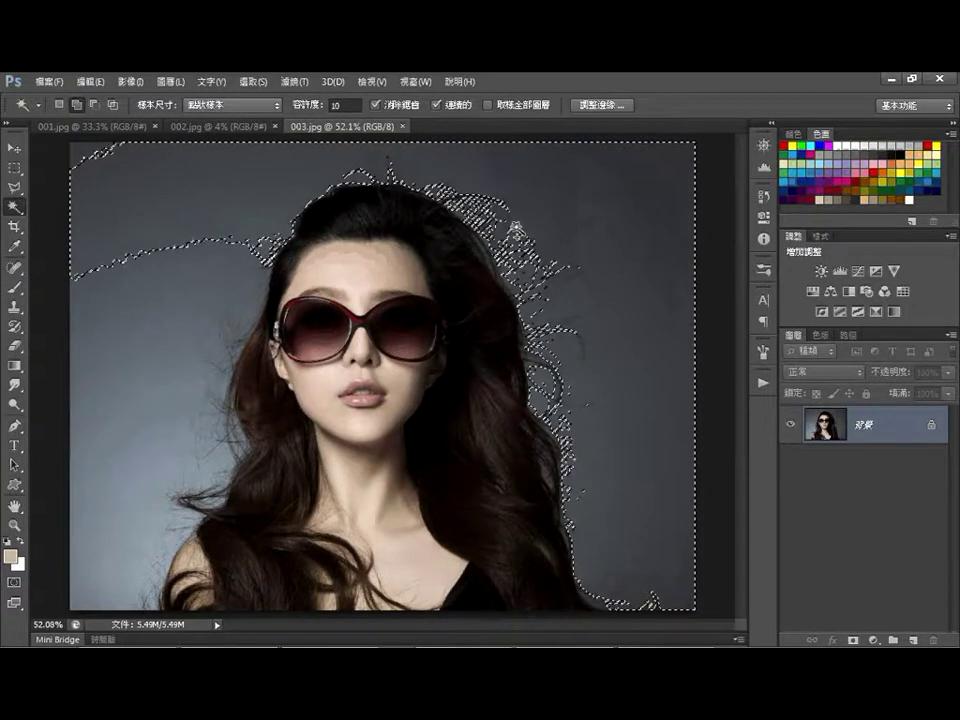
{"action": "left_click", "coordinate": [493, 230], "text": "shift"}
- Add the left, lower-left and lower-right grey background areas to the selection
{"action": "left_click", "coordinate": [241, 278], "text": "shift"}
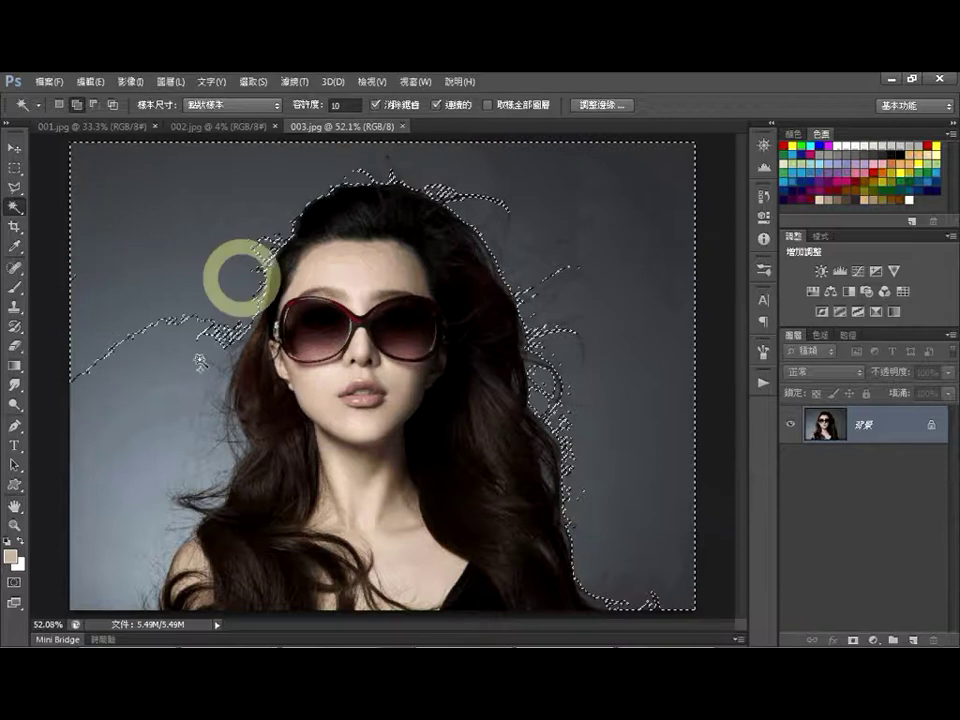
{"action": "left_click", "coordinate": [193, 350], "text": "shift"}
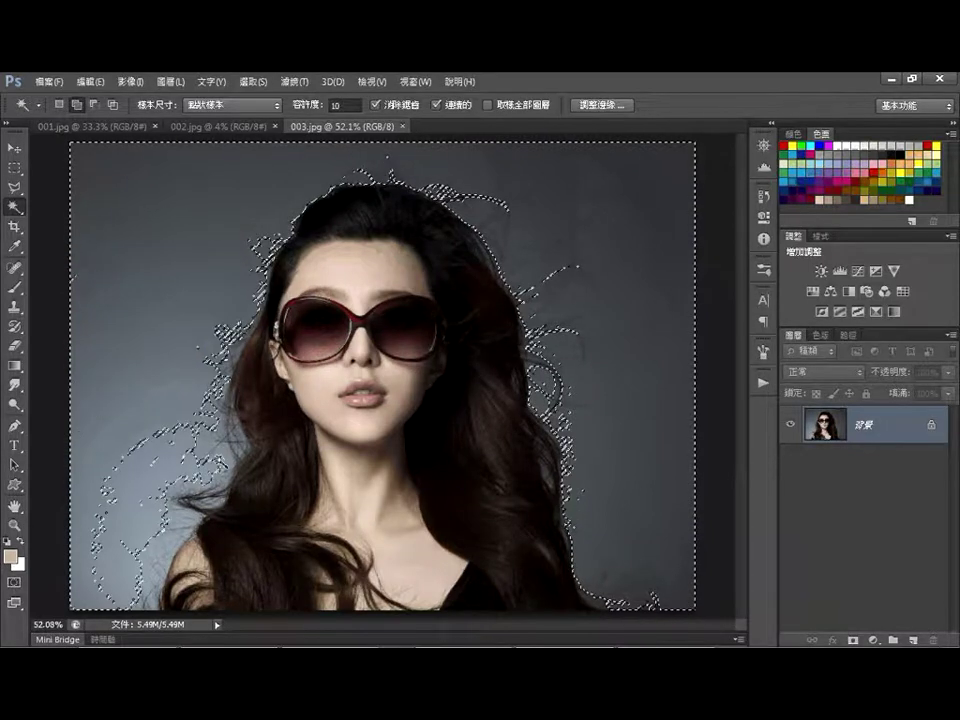
{"action": "left_click", "coordinate": [203, 376], "text": "shift"}
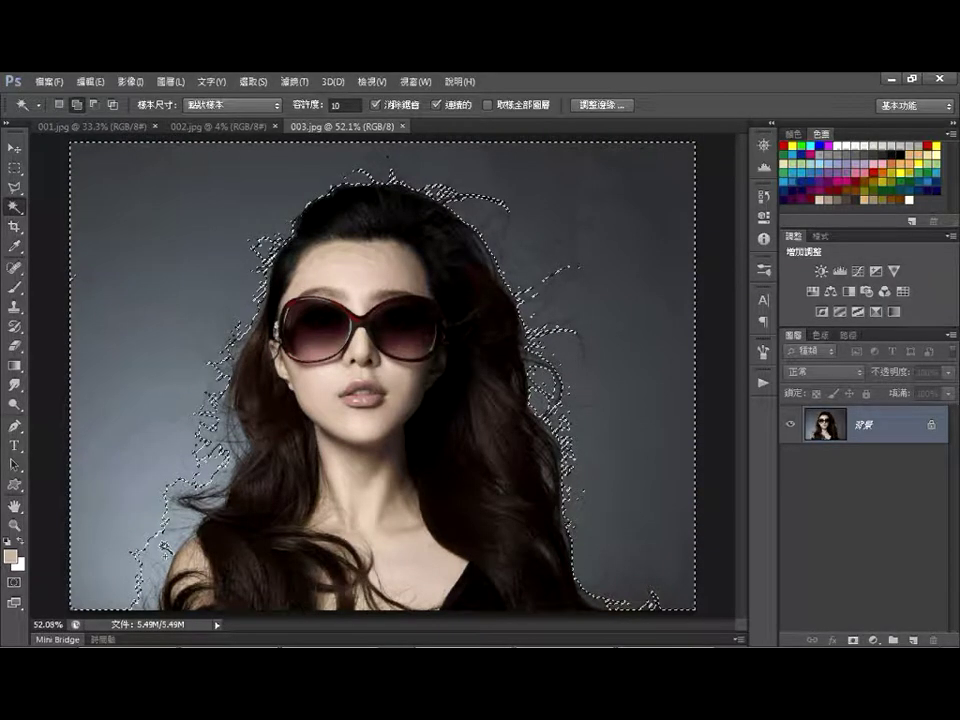
{"action": "left_click", "coordinate": [174, 522], "text": "shift"}
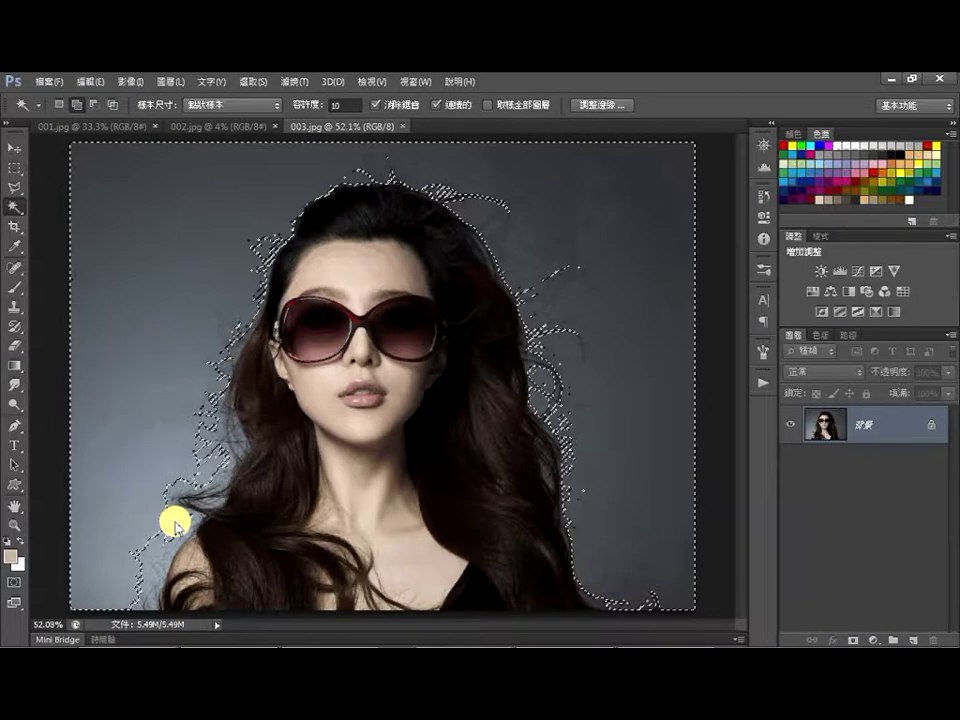
{"action": "left_click", "coordinate": [147, 574], "text": "shift"}
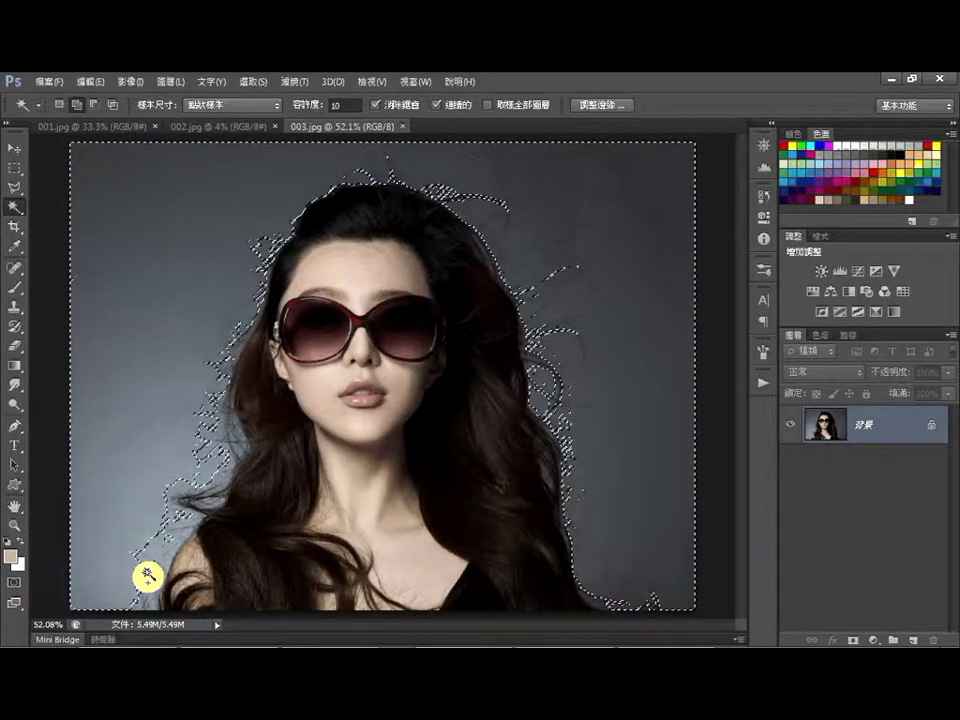
{"action": "left_click", "coordinate": [96, 583], "text": "shift"}
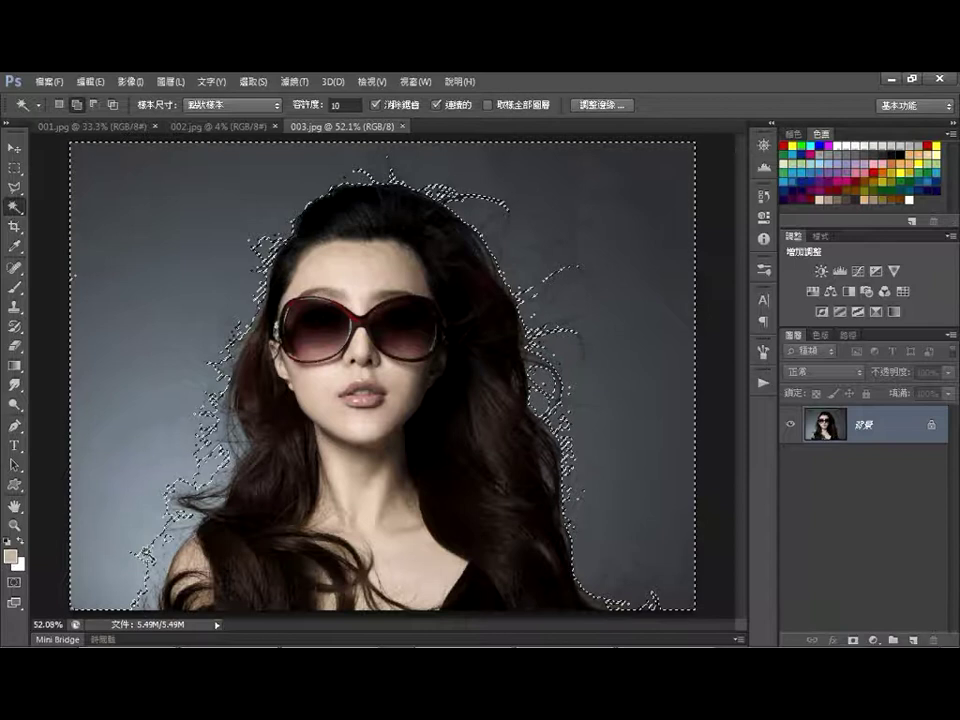
{"action": "left_click", "coordinate": [603, 594], "text": "shift"}
{"action": "left_click", "coordinate": [667, 567], "text": "shift"}
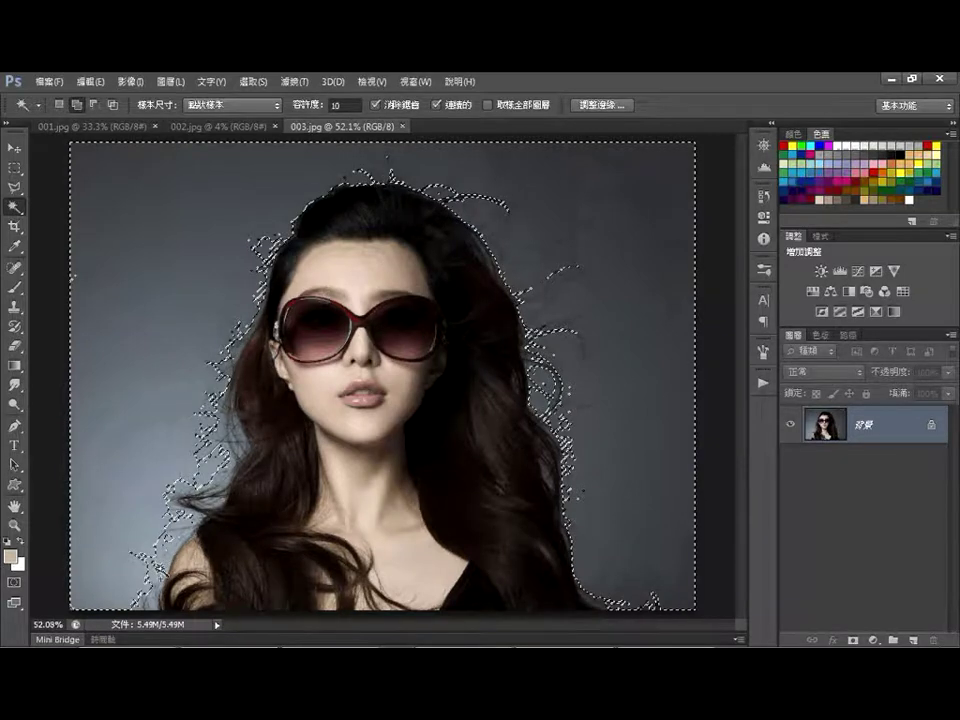
- Invert the selection so the woman and her hair are selected
{"action": "left_click", "coordinate": [130, 555]}
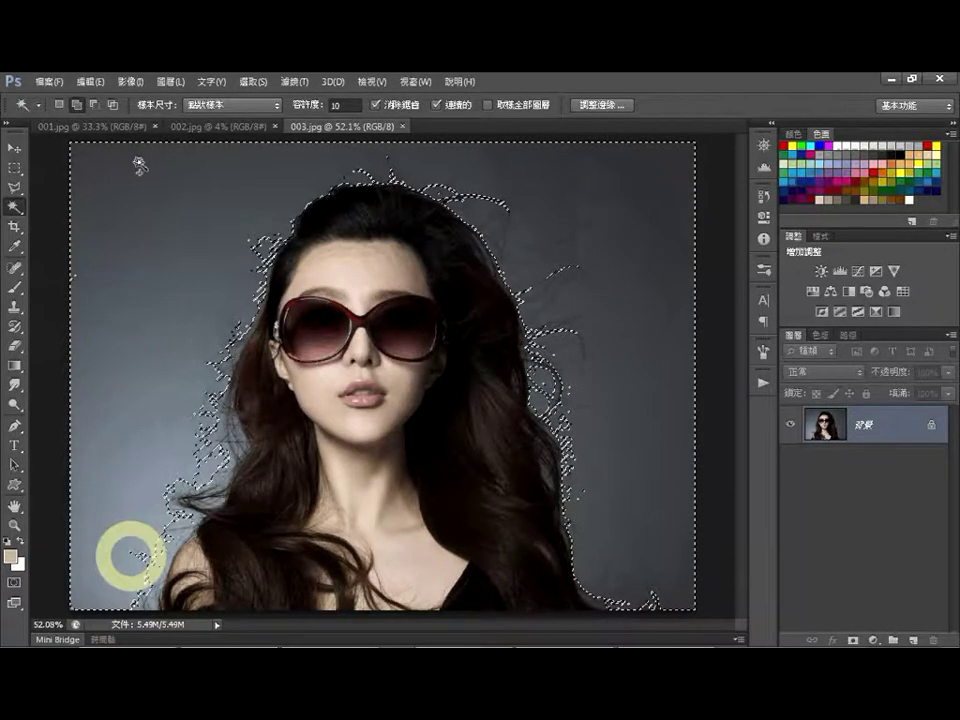
{"action": "left_click", "coordinate": [253, 81]}
{"action": "left_click", "coordinate": [260, 140]}
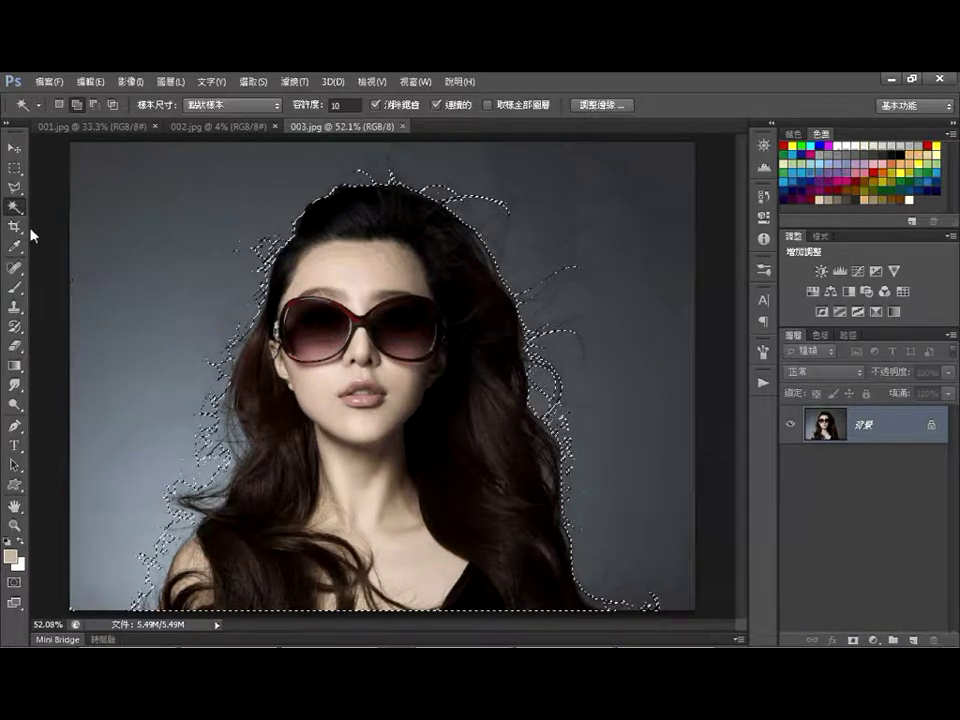
- Briefly show the Rectangular Marquee and Polygonal Lasso tools, then return to Magic Wand
{"action": "left_click", "coordinate": [17, 170]}
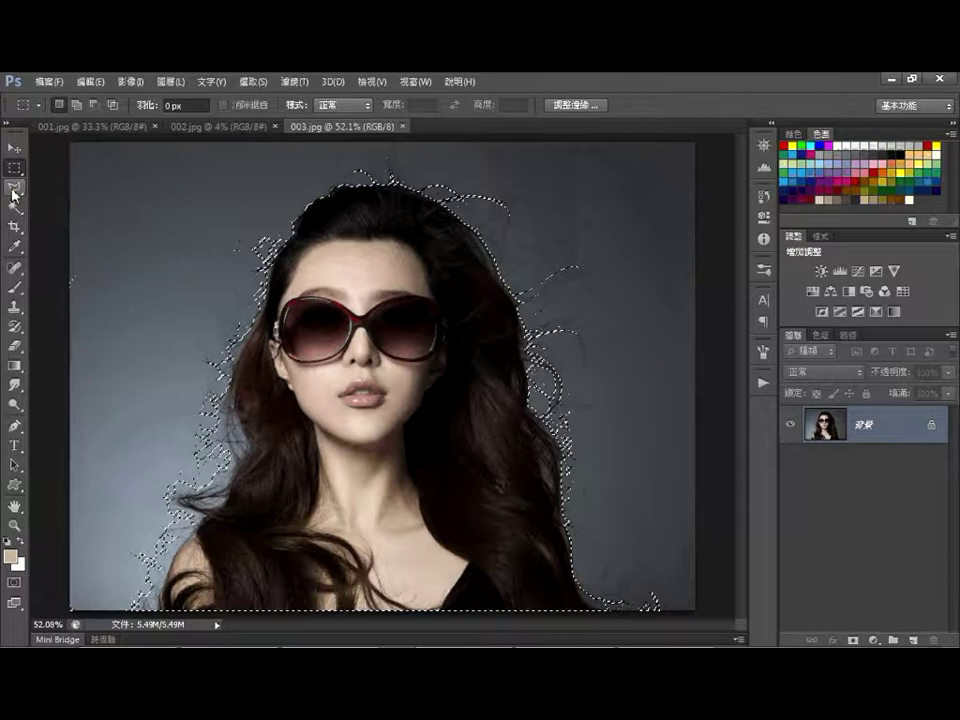
{"action": "left_click", "coordinate": [14, 192]}
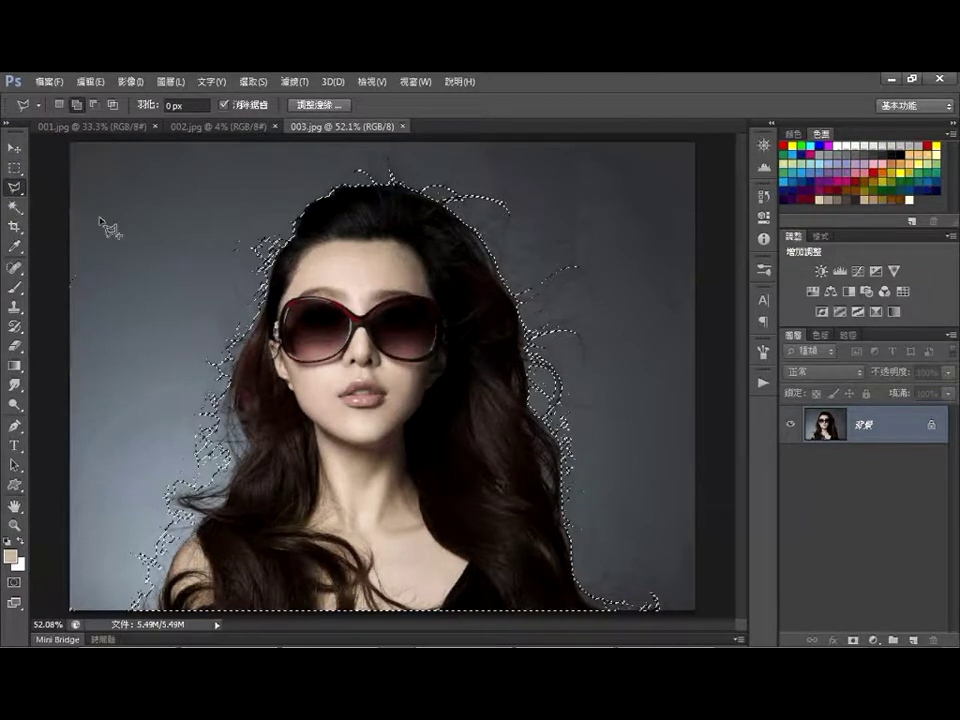
{"action": "left_click", "coordinate": [15, 208]}
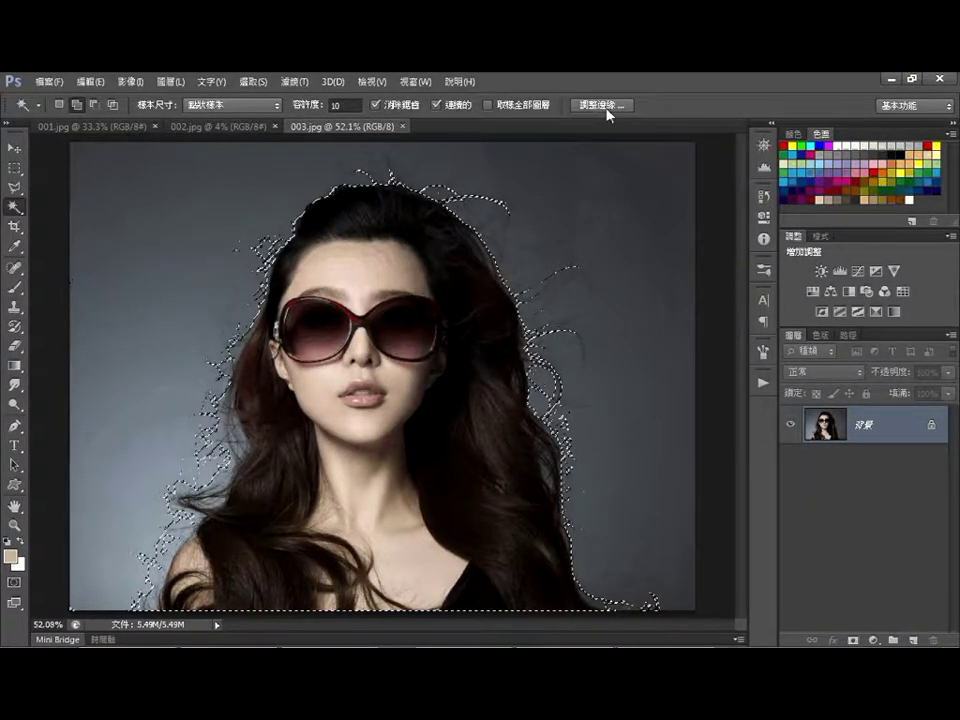
- Open Refine Edge, move it off the face, and try preview modes including Marching Ants
{"action": "left_click", "coordinate": [608, 108]}
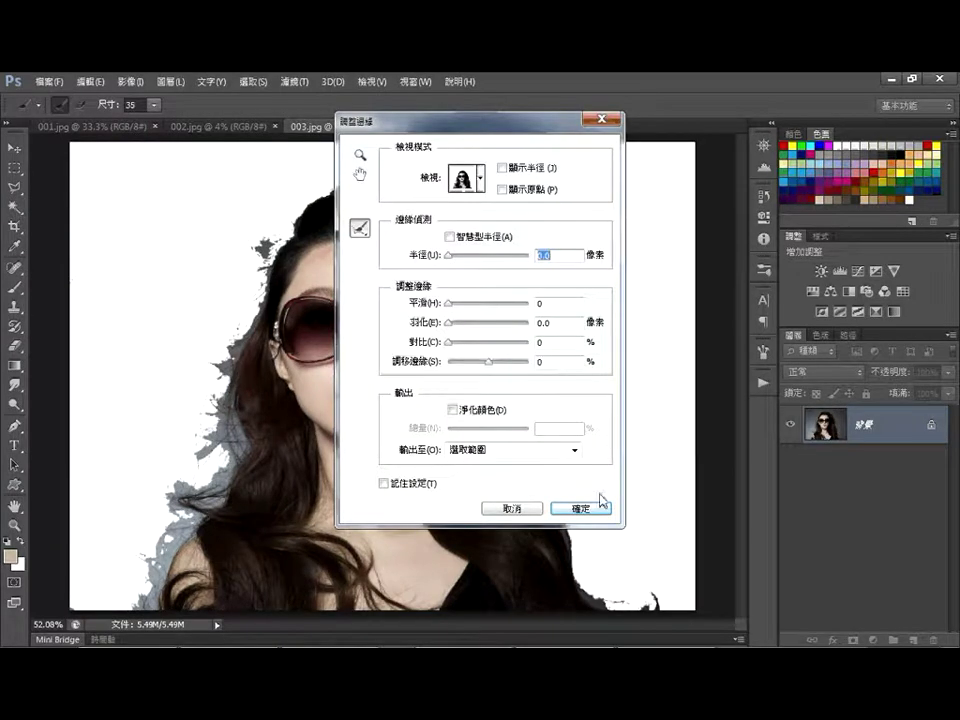
{"action": "left_click_drag", "start_coordinate": [454, 122], "coordinate": [541, 144]}
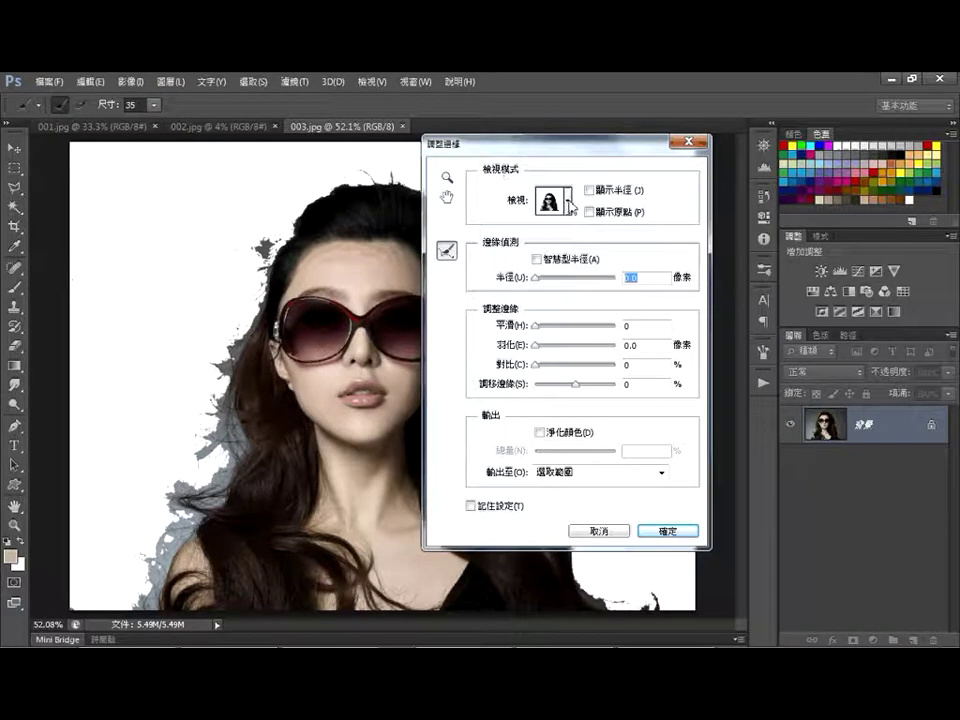
{"action": "key", "text": "f"}
{"action": "key", "text": "f"}
{"action": "left_click", "coordinate": [570, 213]}
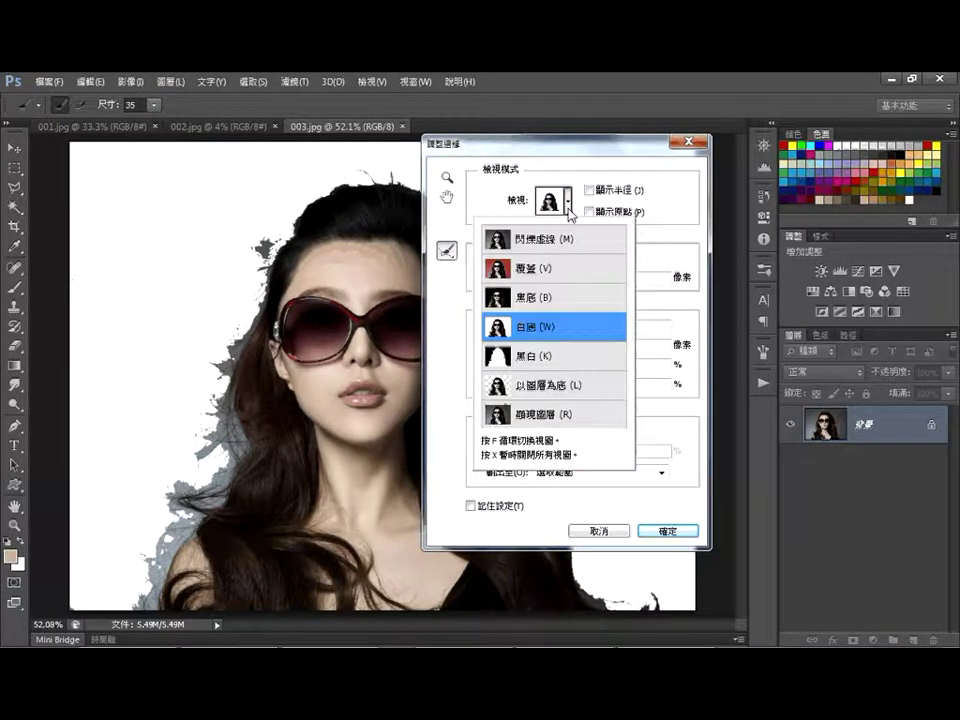
{"action": "left_click", "coordinate": [537, 240]}
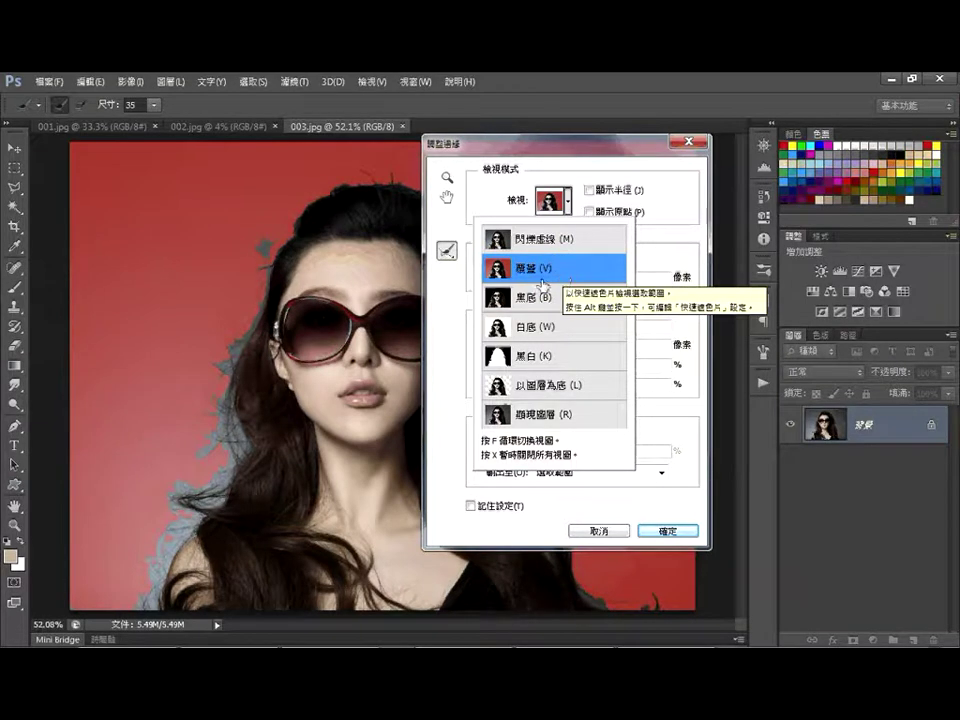
- Switch to Overlay preview and enable Show Radius, Show Original and Smart Radius
{"action": "left_click", "coordinate": [669, 201]}
{"action": "left_click", "coordinate": [589, 190]}
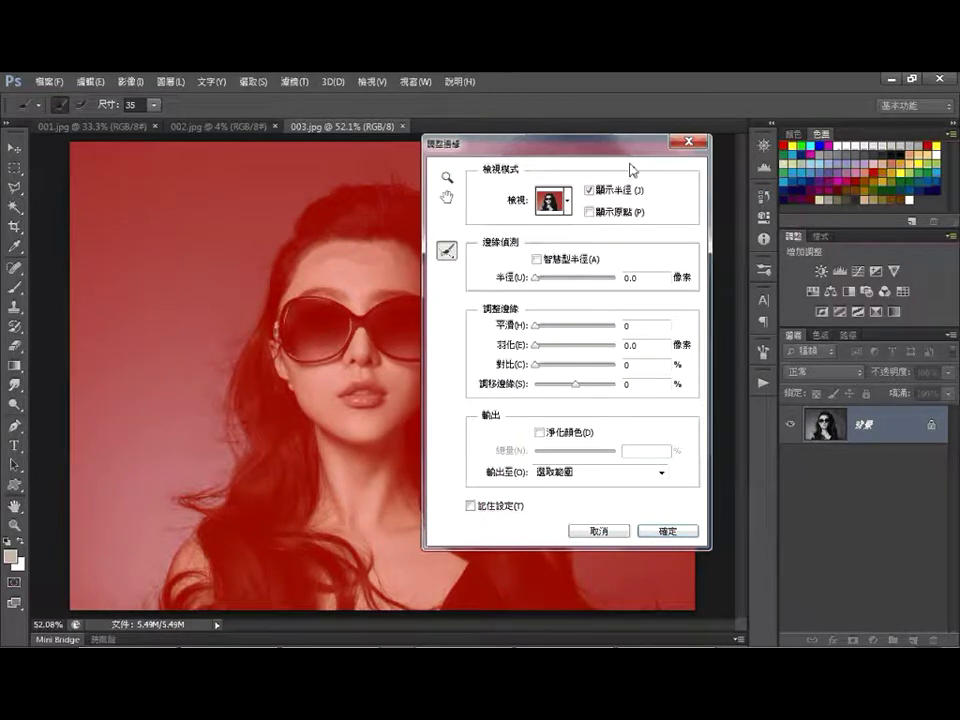
{"action": "left_click", "coordinate": [589, 212]}
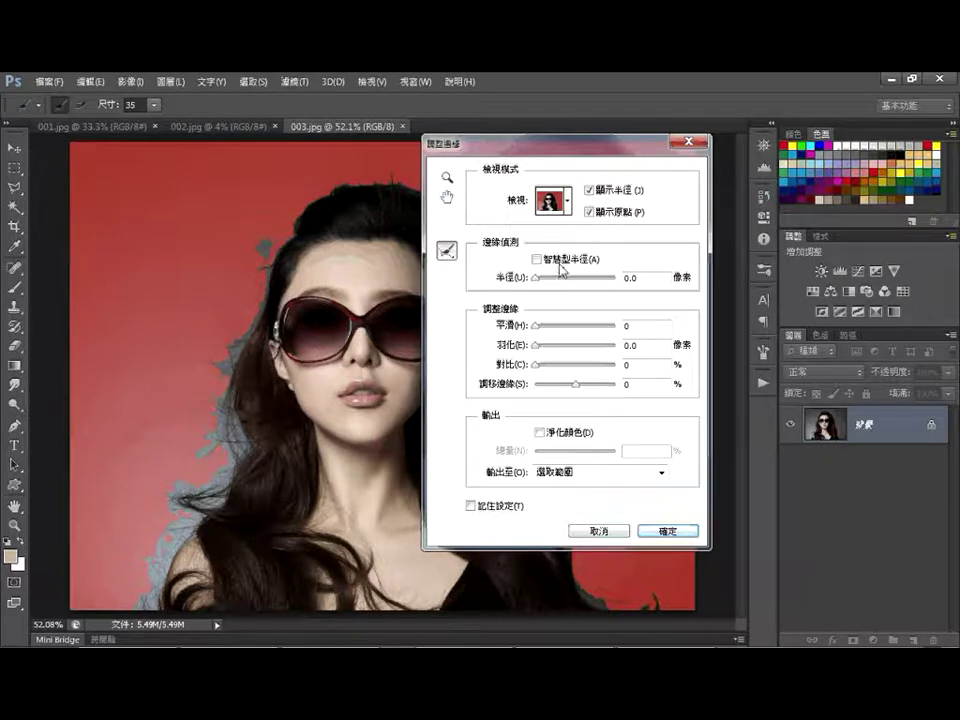
{"action": "left_click", "coordinate": [537, 262]}
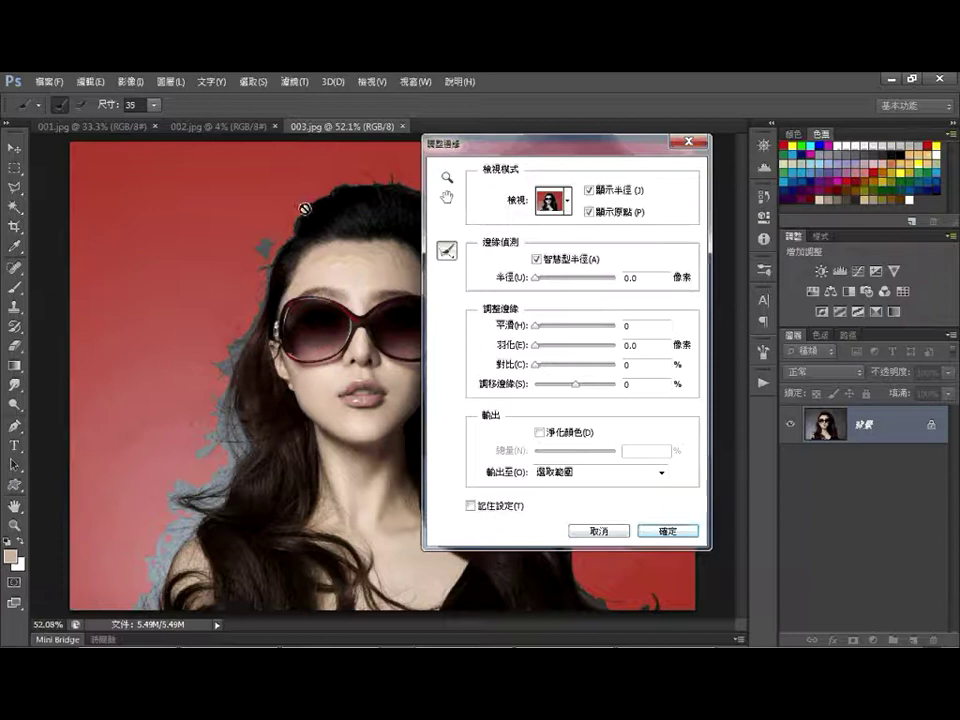
- Set Radius 5.1 px, Smooth 30, Feather 9.7 px, trying Shift Edge +29 before settling at +1
{"action": "left_click", "coordinate": [543, 282]}
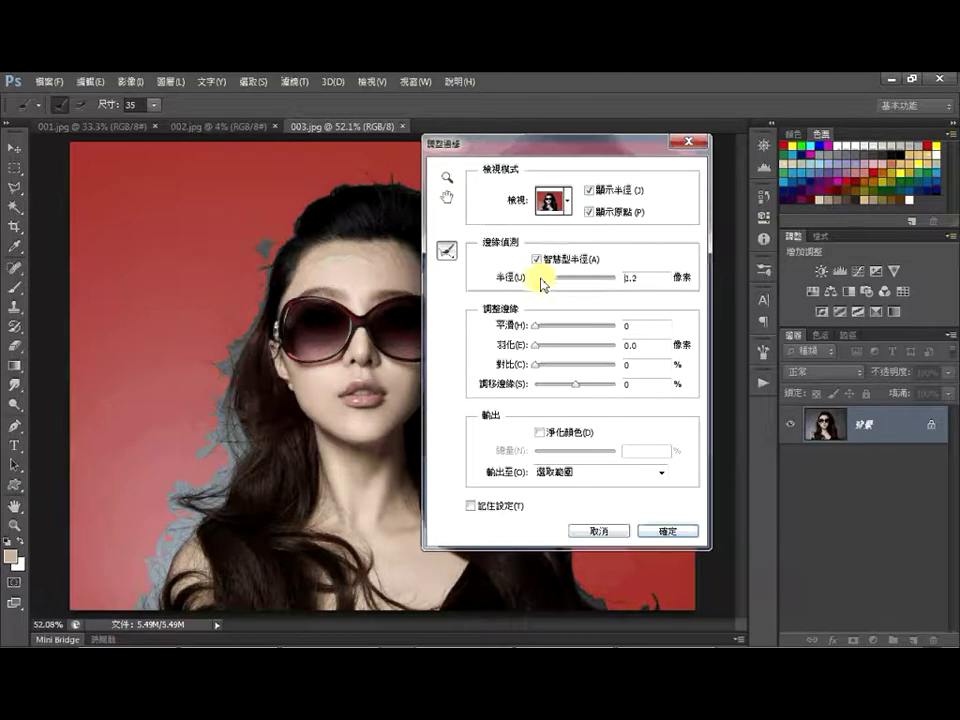
{"action": "left_click_drag", "start_coordinate": [543, 283], "coordinate": [559, 281]}
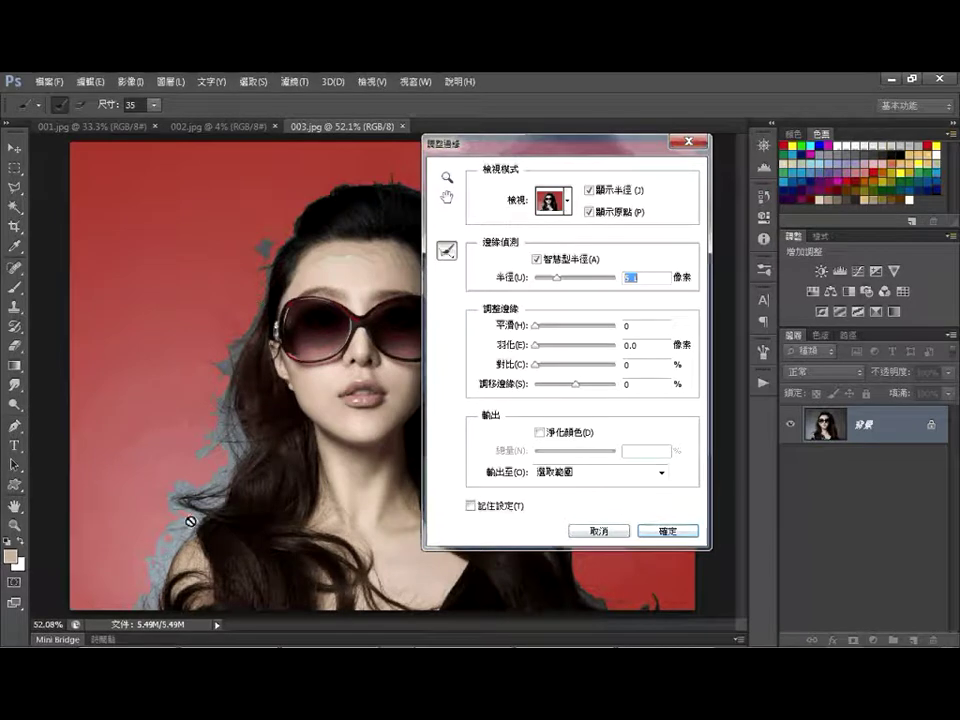
{"action": "left_click", "coordinate": [555, 326]}
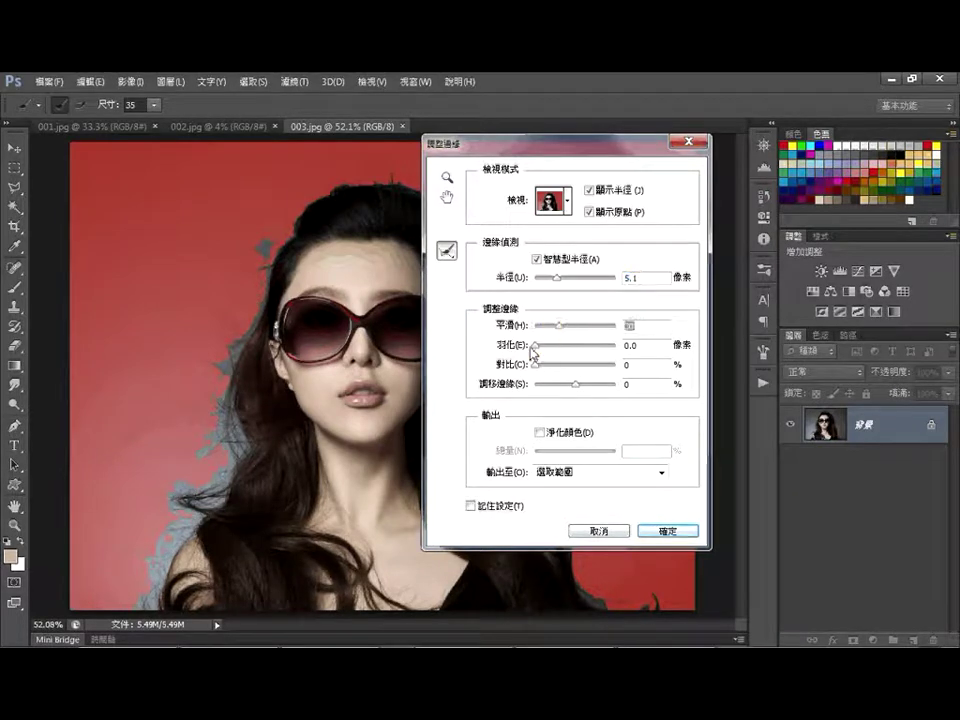
{"action": "mouse_move", "coordinate": [533, 348]}
{"action": "left_mouse_down"}
{"action": "mouse_move", "coordinate": [567, 346]}
{"action": "mouse_move", "coordinate": [567, 366]}
{"action": "left_mouse_up"}
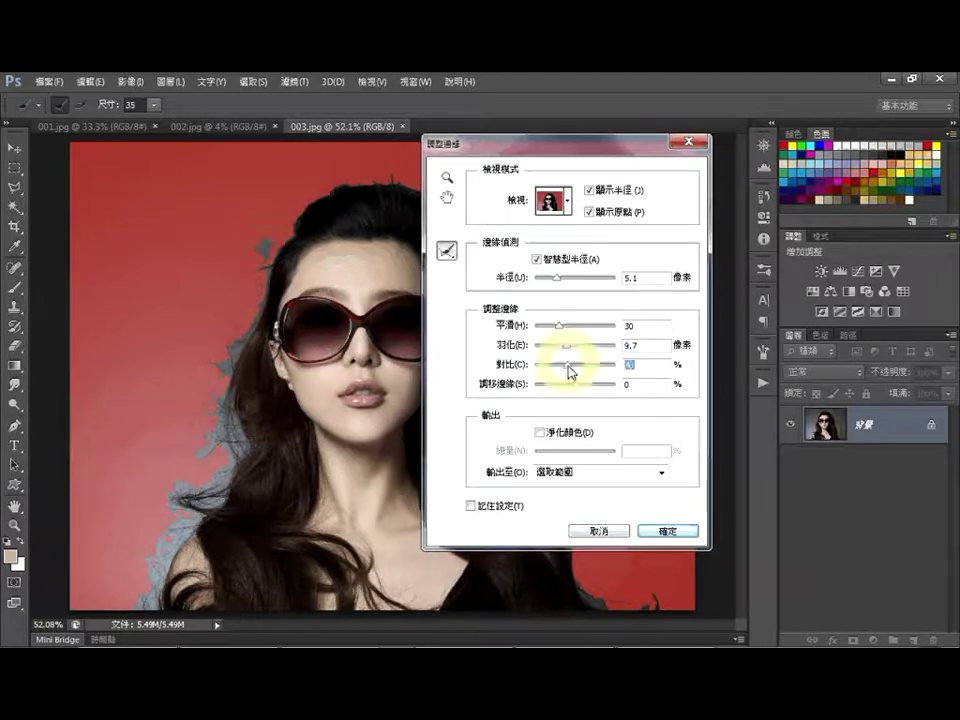
{"action": "left_click", "coordinate": [563, 384]}
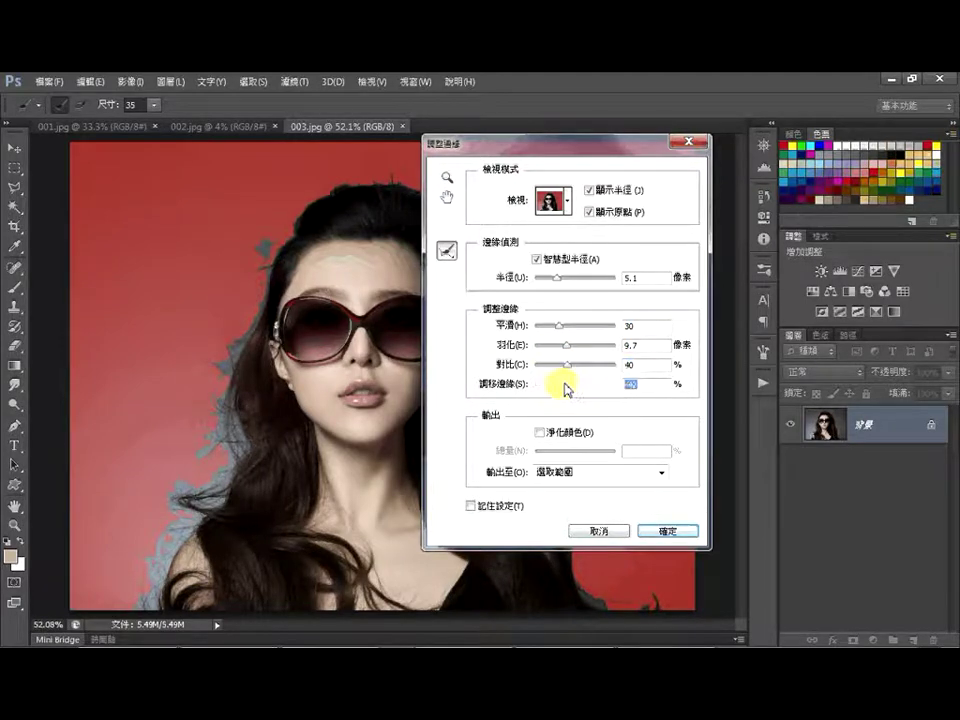
{"action": "left_click_drag", "start_coordinate": [566, 386], "coordinate": [587, 384]}
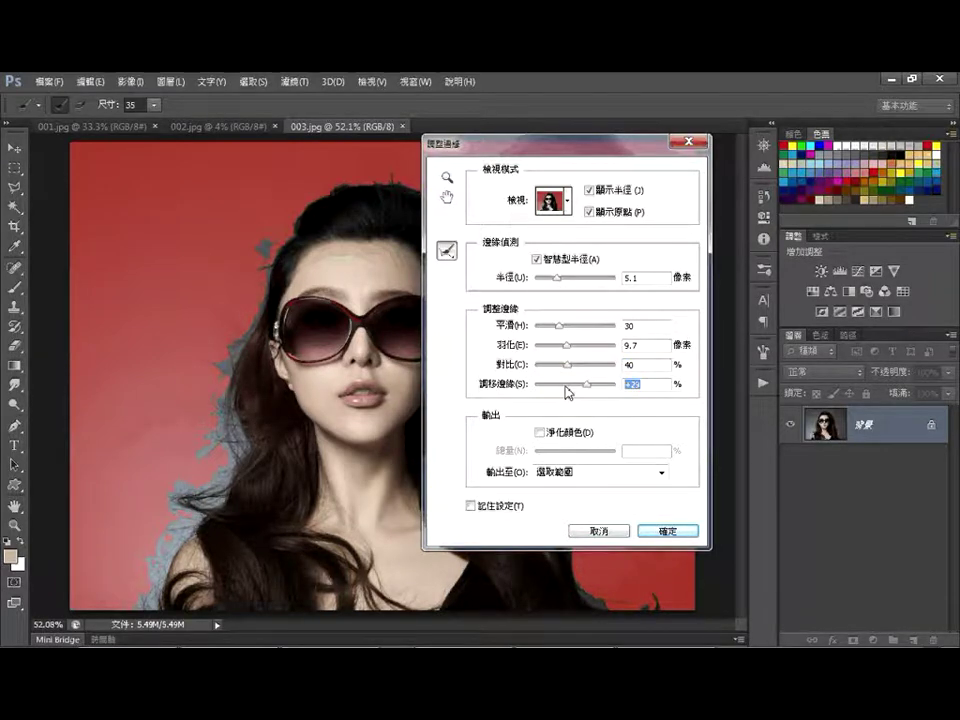
{"action": "left_click_drag", "start_coordinate": [588, 388], "coordinate": [575, 386]}
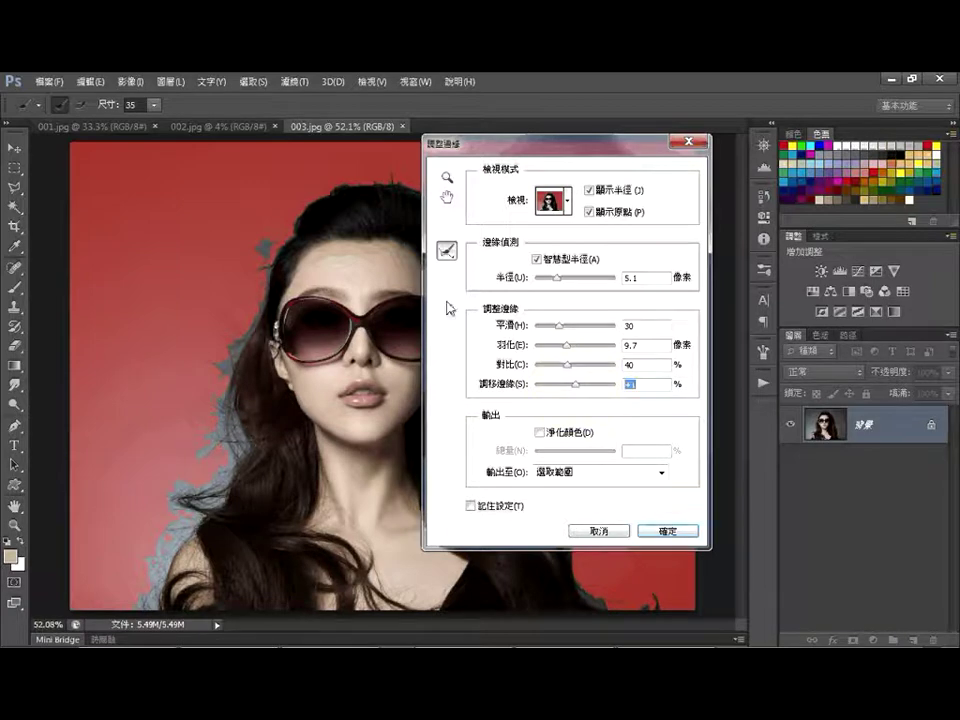
- Hide radius and original previews, brush the top-left hair edge, and lower Feather to 3.8 px
{"action": "left_click", "coordinate": [588, 190]}
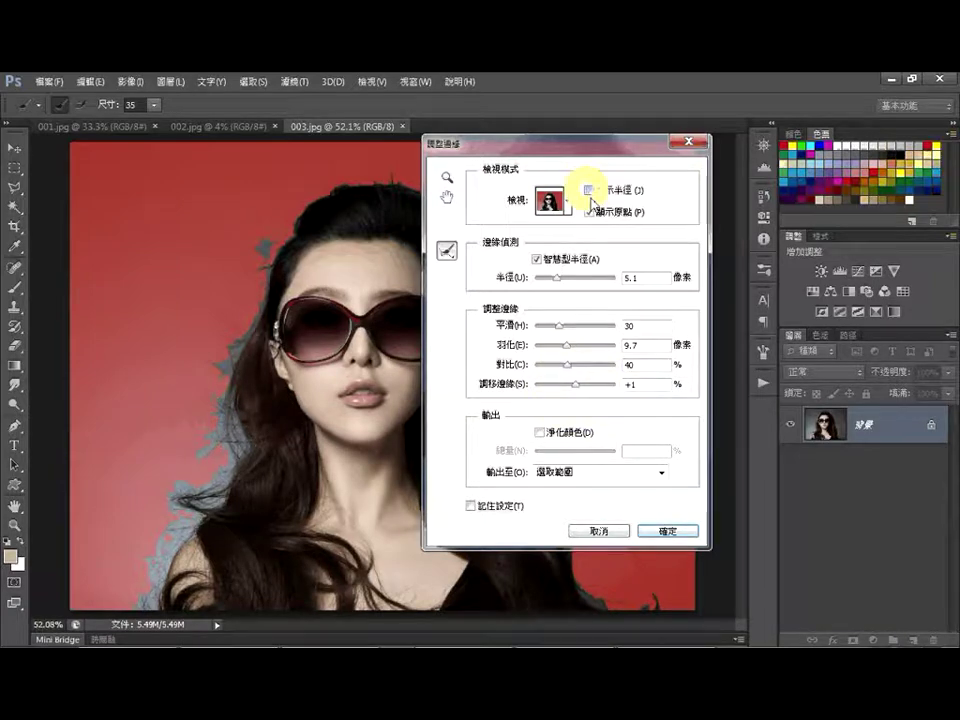
{"action": "left_click", "coordinate": [589, 212]}
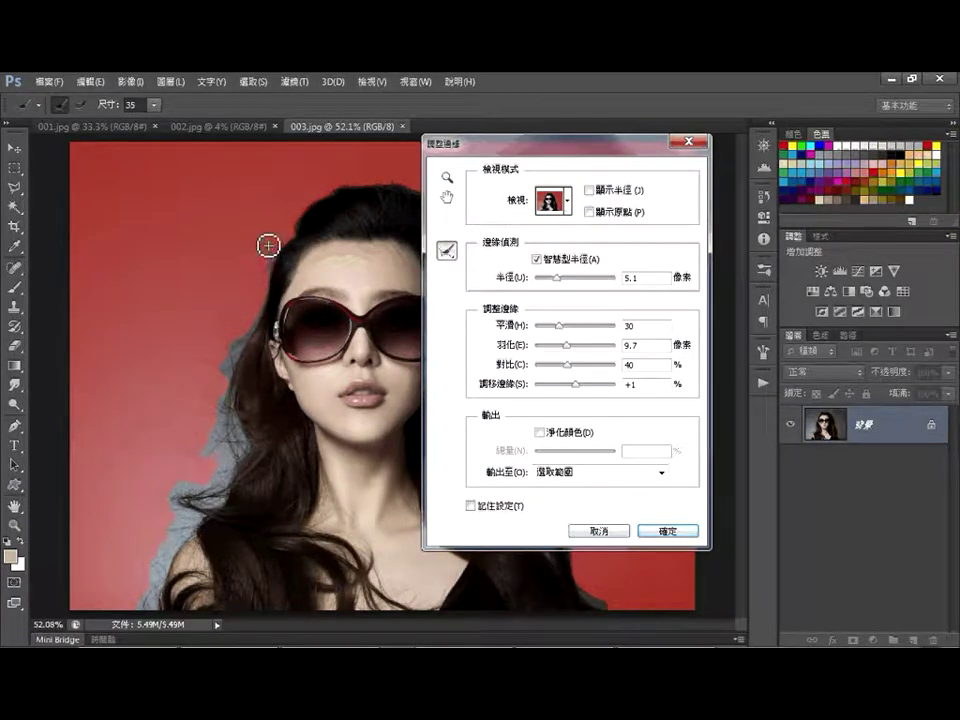
{"action": "mouse_move", "coordinate": [268, 245]}
{"action": "left_mouse_down"}
{"action": "mouse_move", "coordinate": [253, 300]}
{"action": "mouse_move", "coordinate": [277, 263]}
{"action": "mouse_move", "coordinate": [238, 356]}
{"action": "mouse_move", "coordinate": [259, 317]}
{"action": "left_mouse_up"}
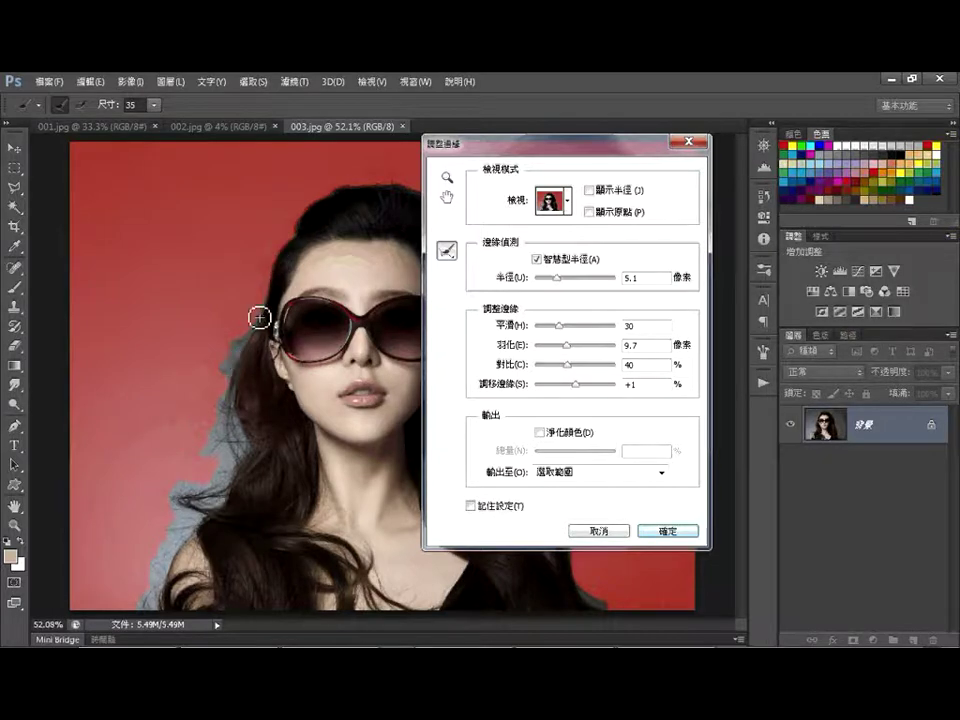
{"action": "left_click_drag", "start_coordinate": [214, 354], "coordinate": [231, 407]}
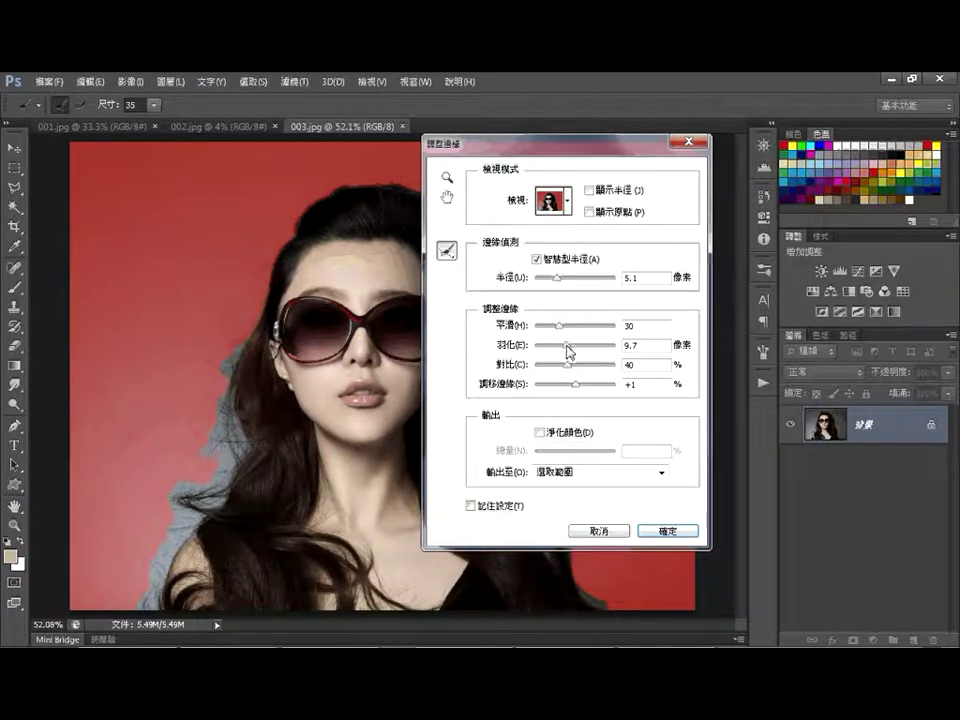
{"action": "left_click_drag", "start_coordinate": [566, 346], "coordinate": [551, 348]}
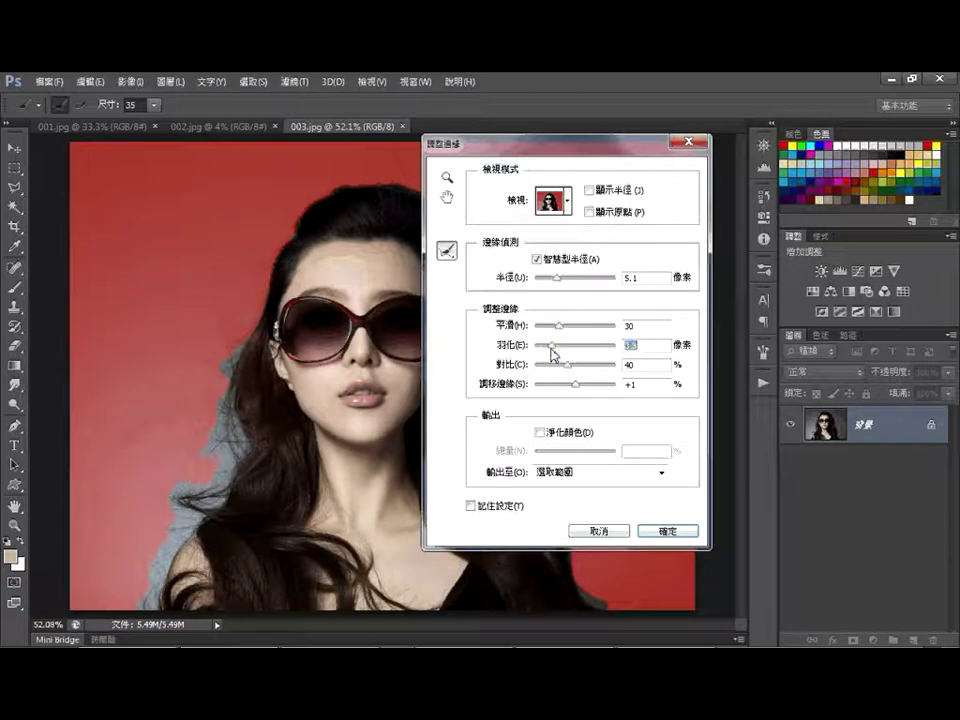
- Lower Smooth to 16 and move Shift Edge through -25 to +5
{"action": "left_click", "coordinate": [548, 327]}
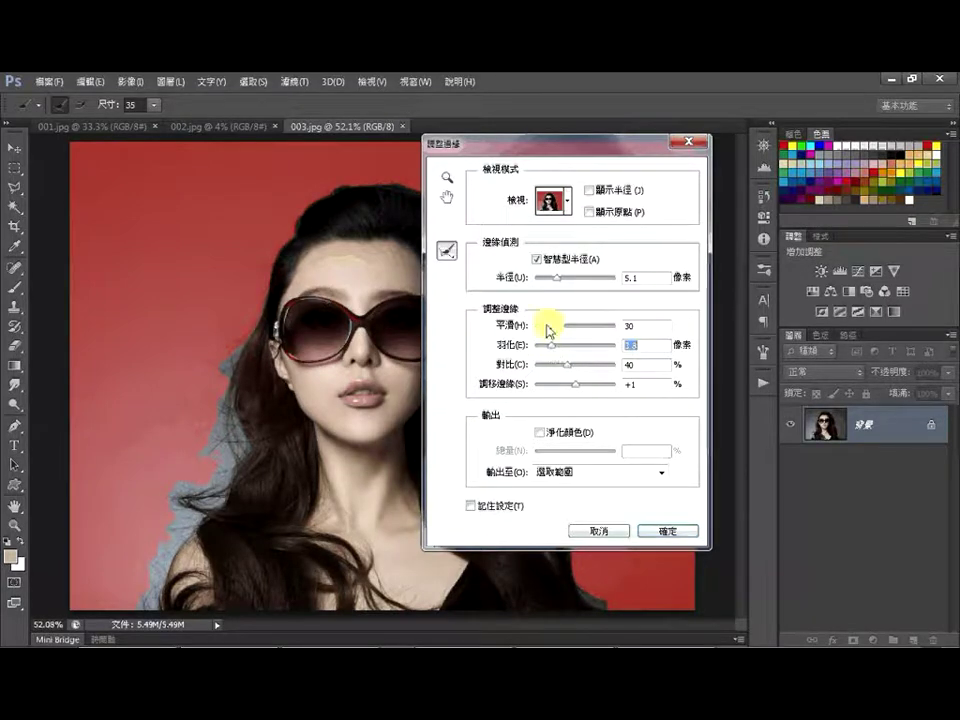
{"action": "left_click", "coordinate": [548, 330]}
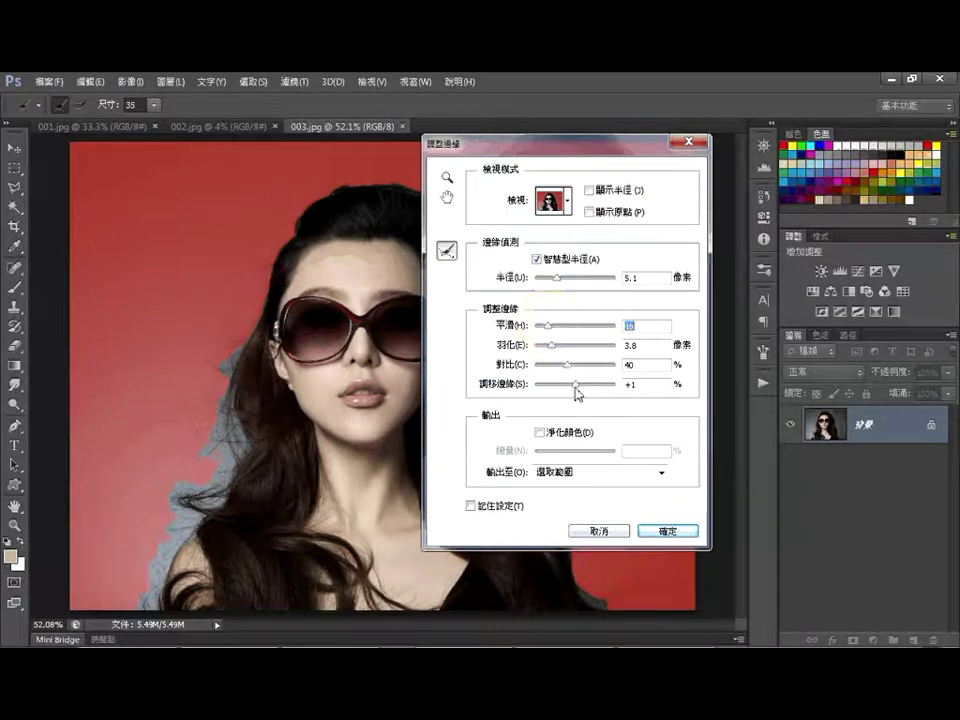
{"action": "mouse_move", "coordinate": [577, 393]}
{"action": "left_mouse_down"}
{"action": "mouse_move", "coordinate": [561, 389]}
{"action": "mouse_move", "coordinate": [580, 387]}
{"action": "left_mouse_up"}
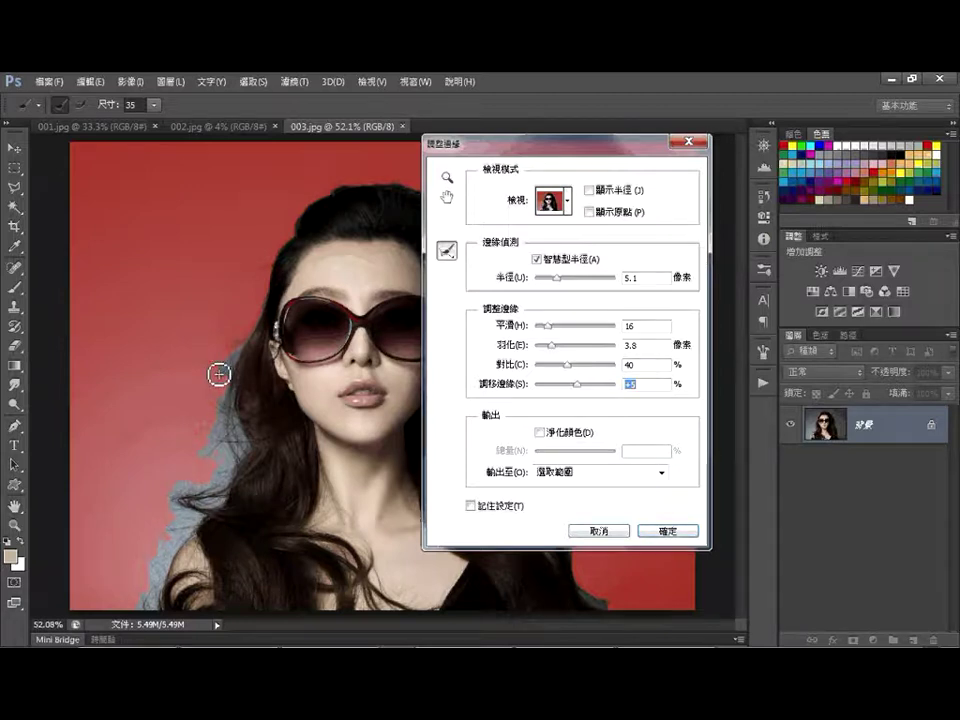
- Brush the left hair edge from beside the glasses down to the shoulder with Refine Radius
{"action": "left_click_drag", "start_coordinate": [216, 373], "coordinate": [236, 347]}
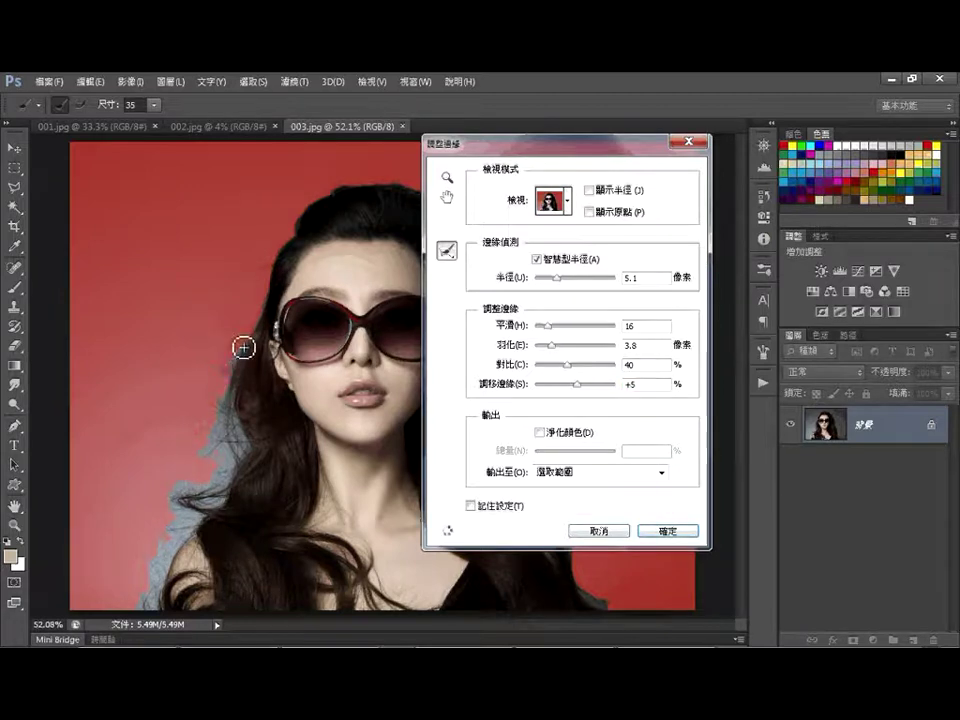
{"action": "mouse_move", "coordinate": [229, 392]}
{"action": "left_mouse_down"}
{"action": "mouse_move", "coordinate": [231, 404]}
{"action": "mouse_move", "coordinate": [263, 303]}
{"action": "left_mouse_up"}
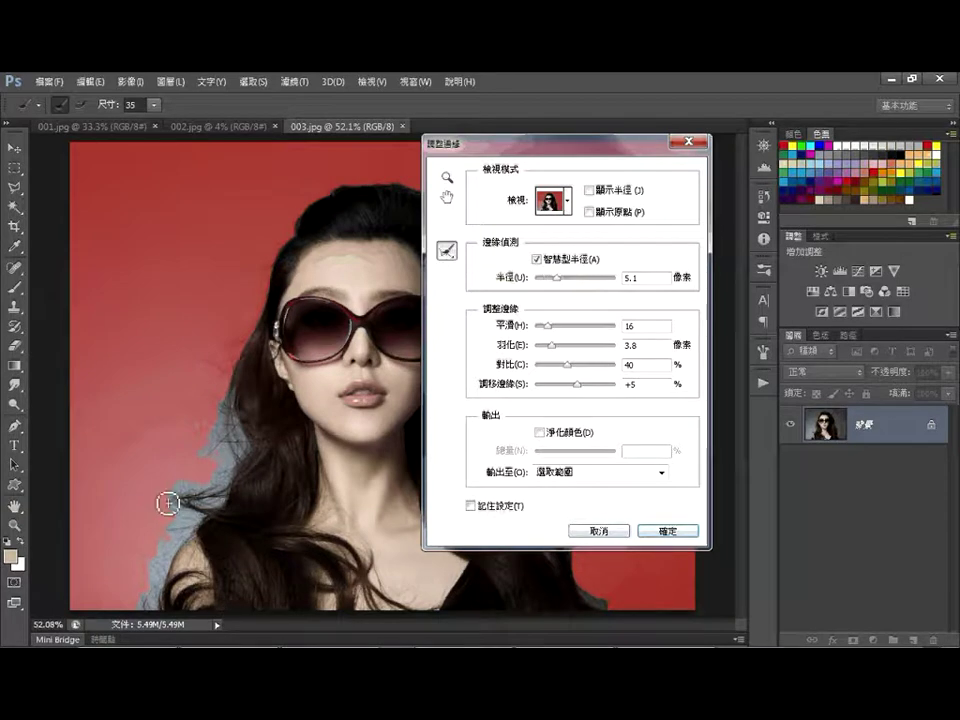
{"action": "mouse_move", "coordinate": [222, 386]}
{"action": "left_mouse_down"}
{"action": "mouse_move", "coordinate": [212, 455]}
{"action": "mouse_move", "coordinate": [241, 431]}
{"action": "mouse_move", "coordinate": [220, 413]}
{"action": "mouse_move", "coordinate": [231, 433]}
{"action": "mouse_move", "coordinate": [216, 482]}
{"action": "mouse_move", "coordinate": [190, 485]}
{"action": "left_mouse_up"}
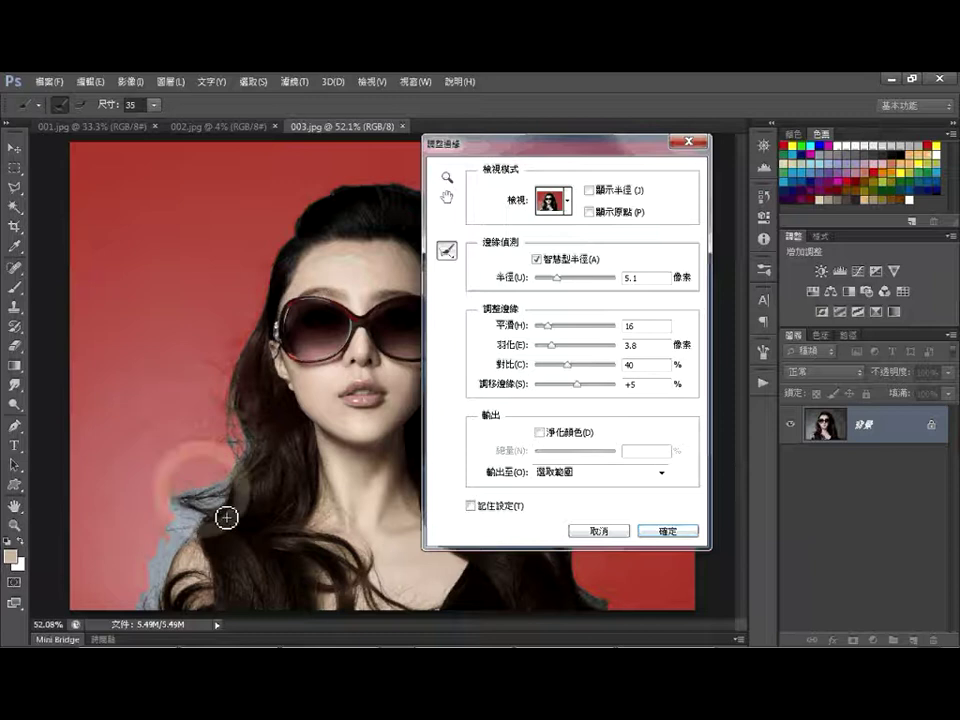
{"action": "mouse_move", "coordinate": [197, 504]}
{"action": "left_mouse_down"}
{"action": "mouse_move", "coordinate": [204, 493]}
{"action": "mouse_move", "coordinate": [188, 498]}
{"action": "mouse_move", "coordinate": [200, 527]}
{"action": "mouse_move", "coordinate": [170, 565]}
{"action": "mouse_move", "coordinate": [206, 521]}
{"action": "mouse_move", "coordinate": [150, 605]}
{"action": "left_mouse_up"}
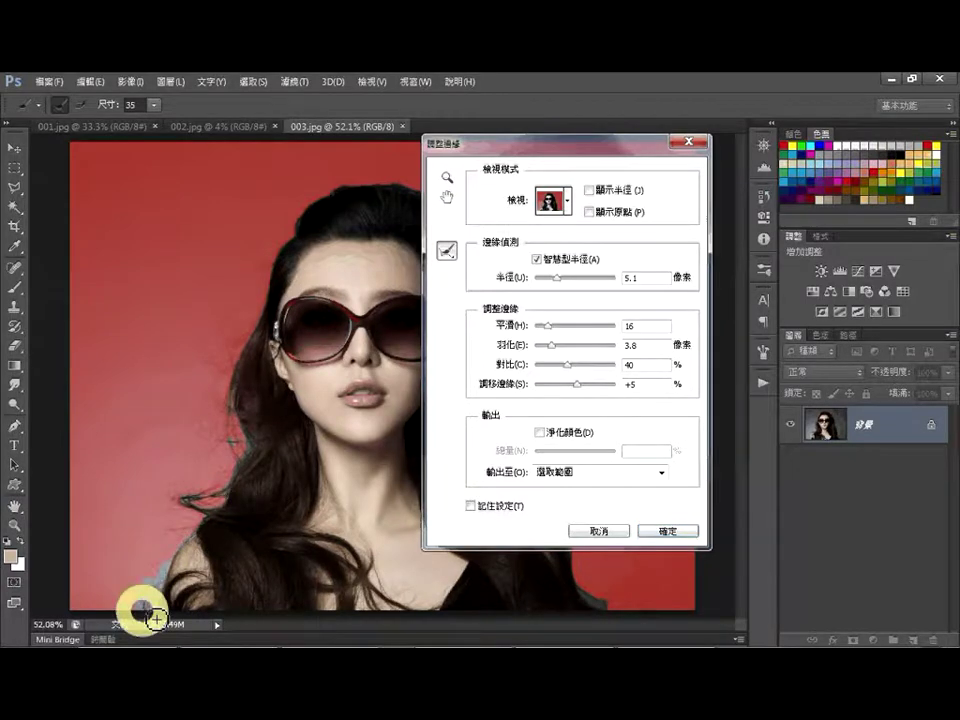
{"action": "left_click", "coordinate": [184, 540]}
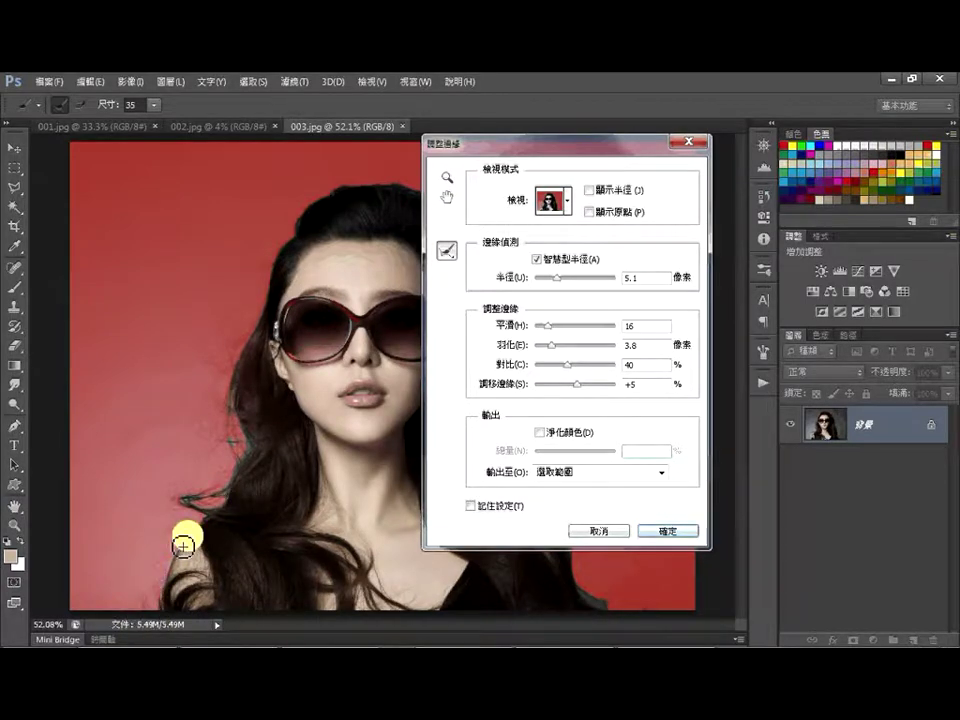
{"action": "left_click_drag", "start_coordinate": [614, 157], "coordinate": [251, 150]}
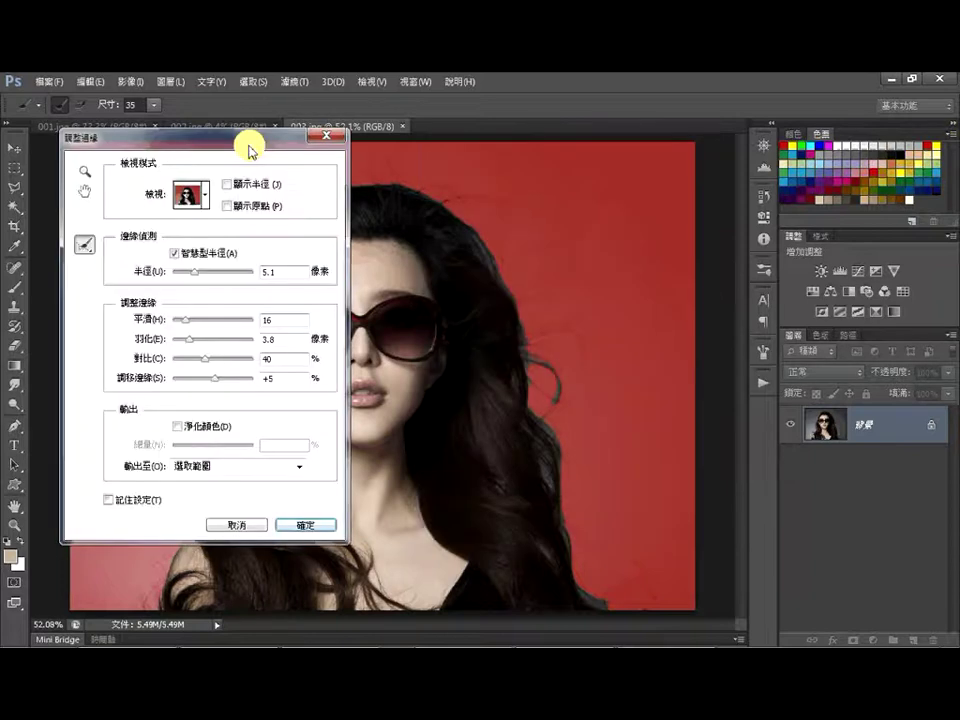
- Brush the right hair edge from beside the face down to the bottom right, then move the dialog back right
{"action": "mouse_move", "coordinate": [444, 197]}
{"action": "left_mouse_down"}
{"action": "mouse_move", "coordinate": [544, 331]}
{"action": "mouse_move", "coordinate": [524, 325]}
{"action": "mouse_move", "coordinate": [551, 371]}
{"action": "mouse_move", "coordinate": [540, 379]}
{"action": "left_mouse_up"}
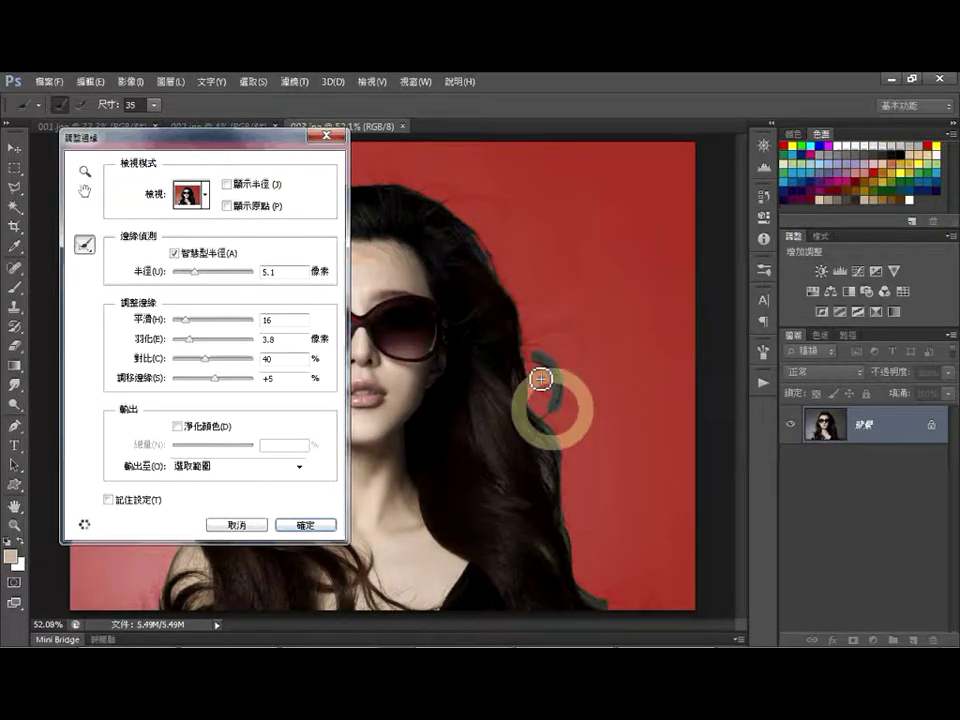
{"action": "left_click_drag", "start_coordinate": [552, 424], "coordinate": [549, 456]}
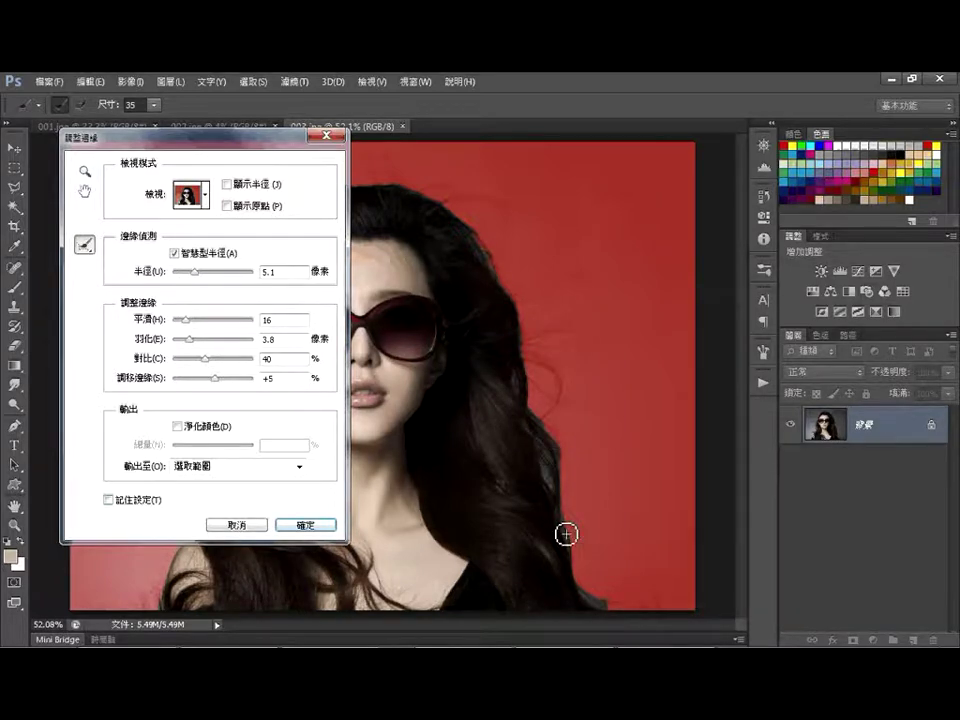
{"action": "left_click_drag", "start_coordinate": [641, 614], "coordinate": [685, 625]}
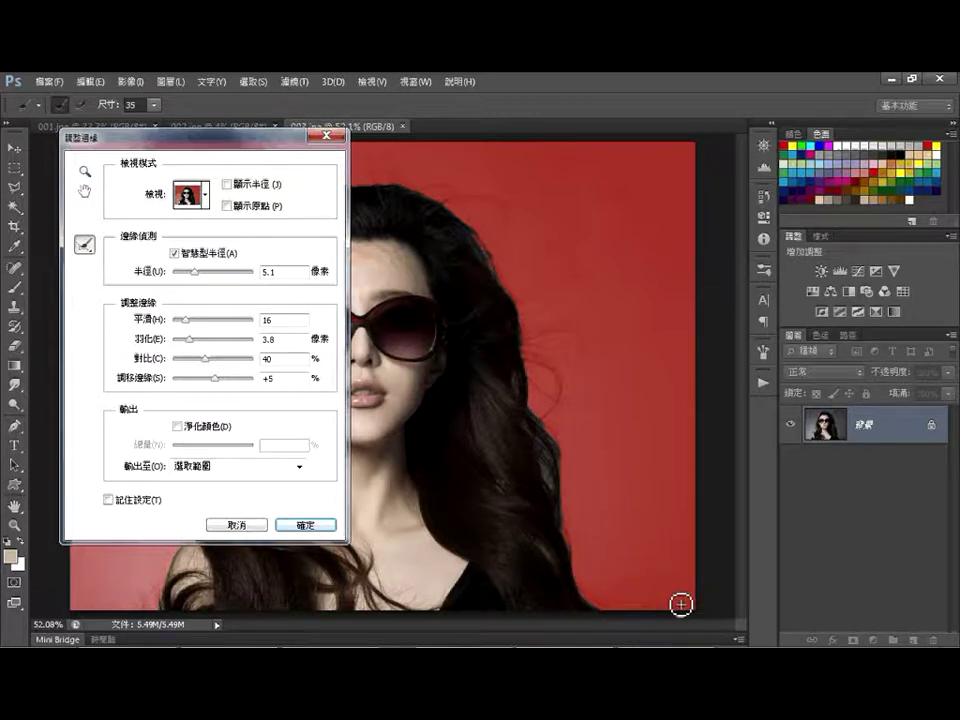
{"action": "mouse_move", "coordinate": [239, 143]}
{"action": "left_mouse_down"}
{"action": "mouse_move", "coordinate": [290, 168]}
{"action": "mouse_move", "coordinate": [803, 118]}
{"action": "left_mouse_up"}
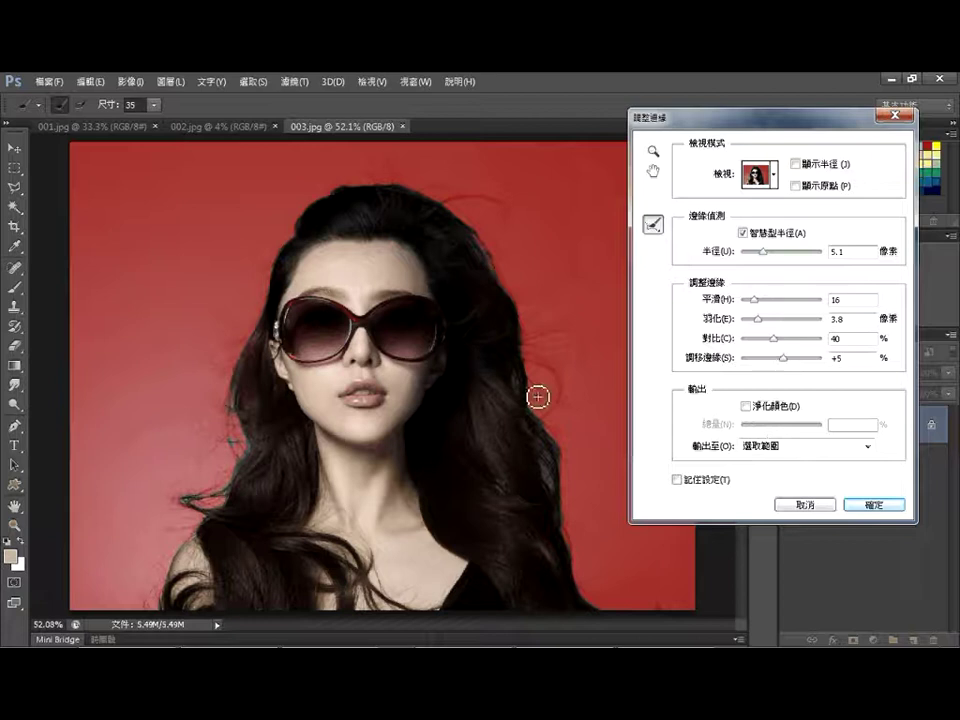
- Enable Decontaminate Colors at 50% Amount and set Refine Edge output to New Layer
{"action": "left_click", "coordinate": [746, 407]}
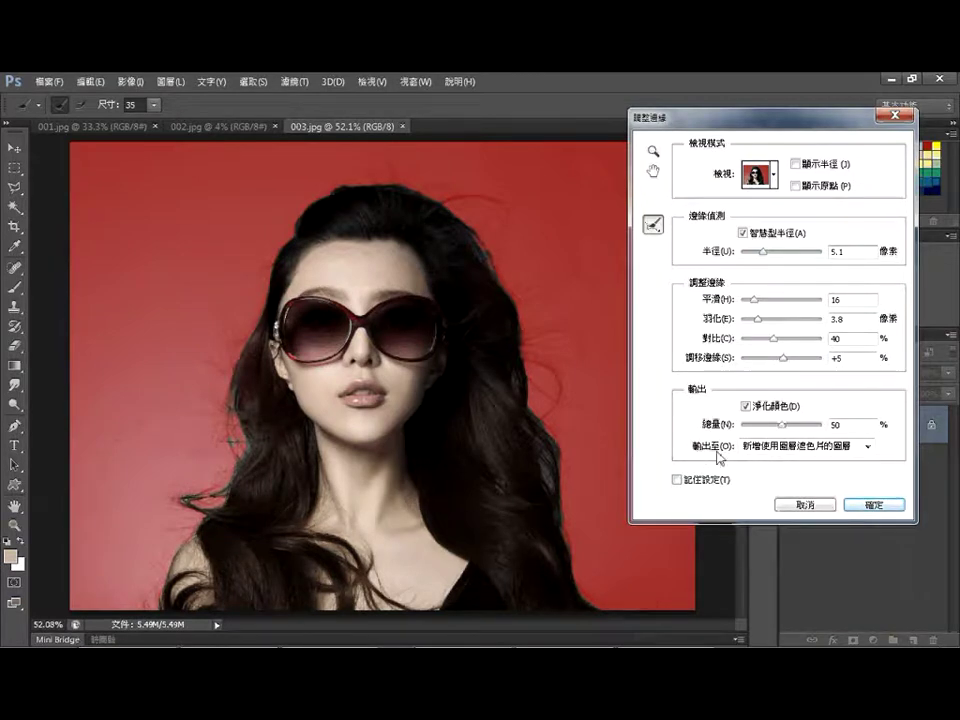
{"action": "left_click", "coordinate": [862, 452]}
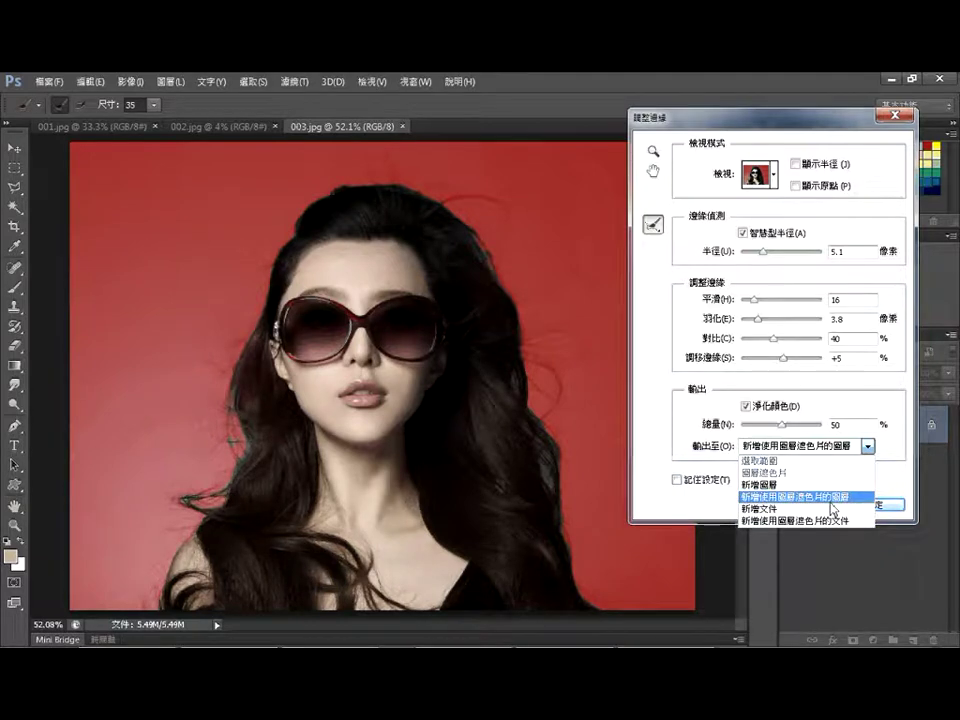
{"action": "left_click", "coordinate": [810, 489]}
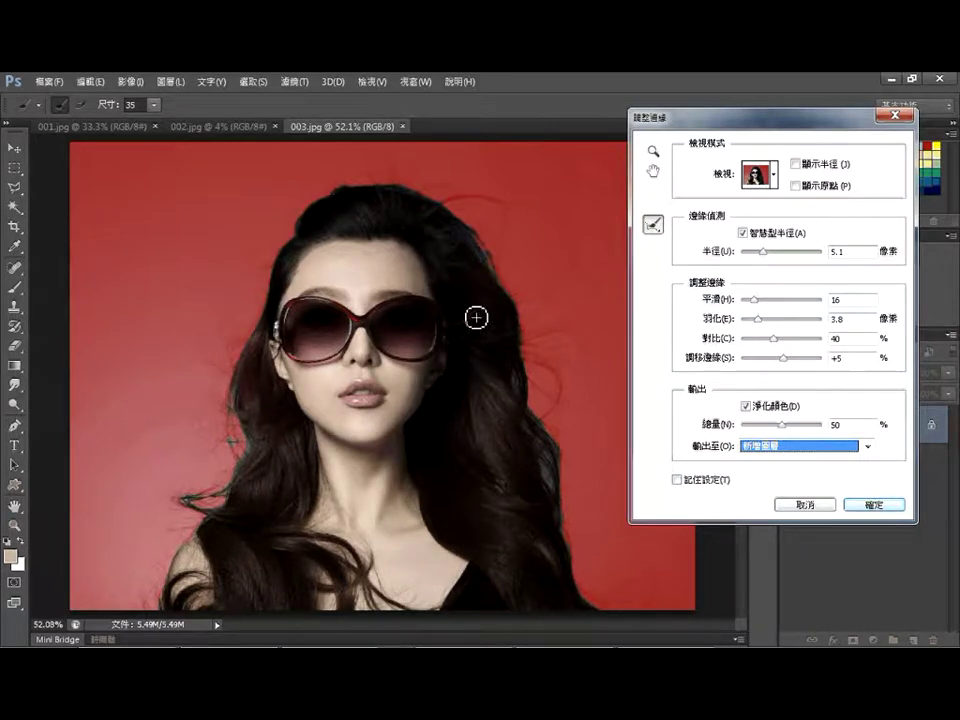
- Zoom in to check the hair edges, then apply Refine Edge to create the 背景 拷貝 layer
{"action": "scroll", "coordinate": [476, 317], "scroll_direction": "up", "scroll_amount": 1}
{"action": "scroll", "coordinate": [476, 317], "scroll_direction": "down", "scroll_amount": 2}
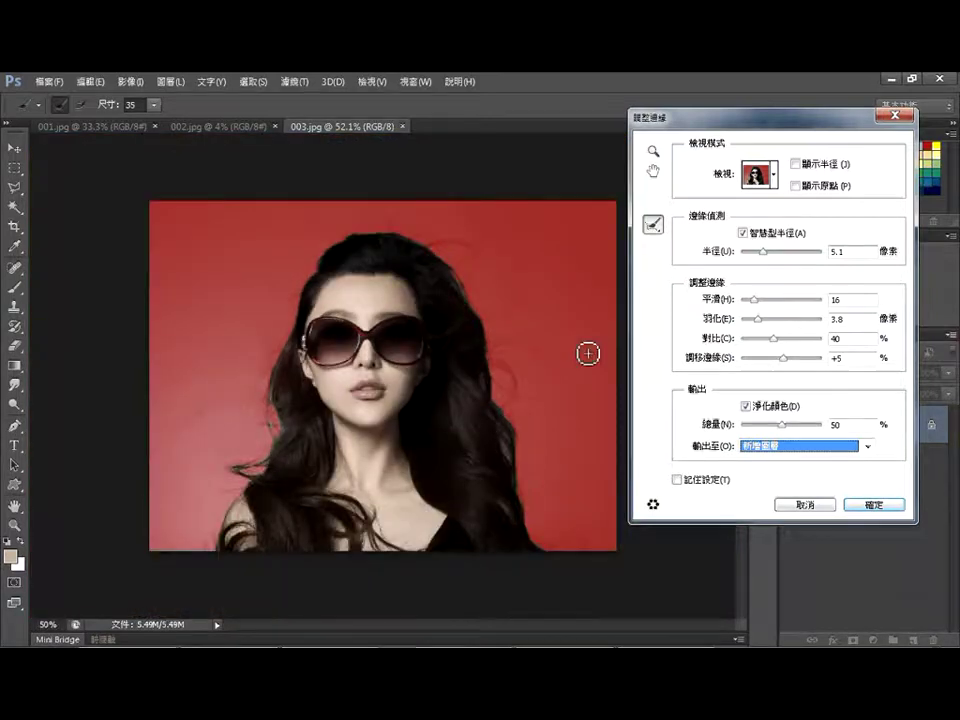
{"action": "scroll", "coordinate": [456, 313], "scroll_direction": "up", "scroll_amount": 2}
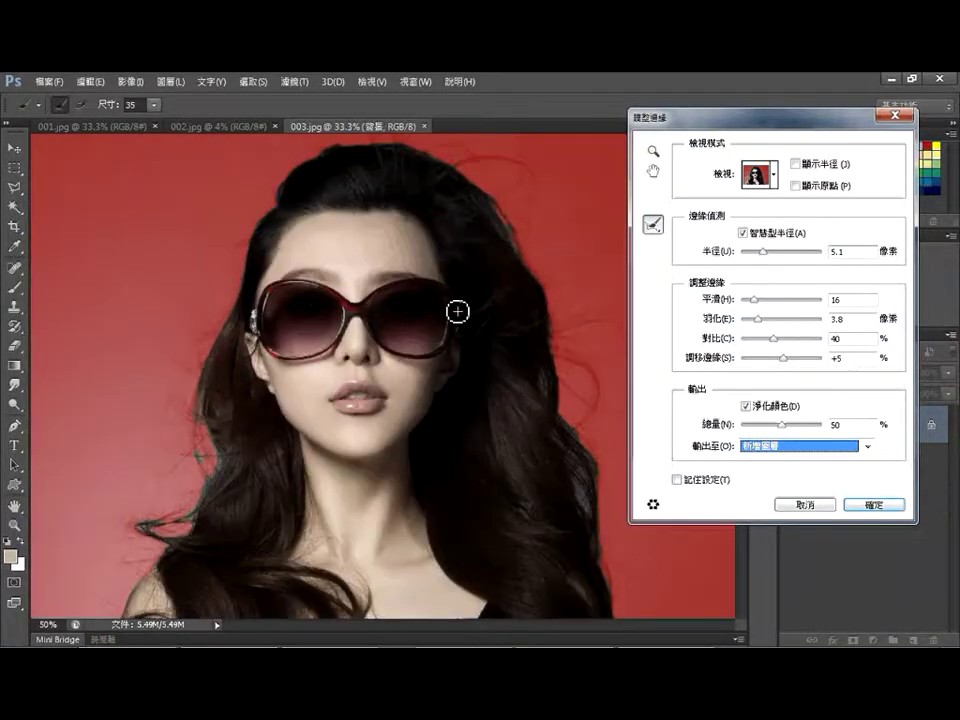
{"action": "scroll", "coordinate": [457, 312], "scroll_direction": "up", "scroll_amount": 2}
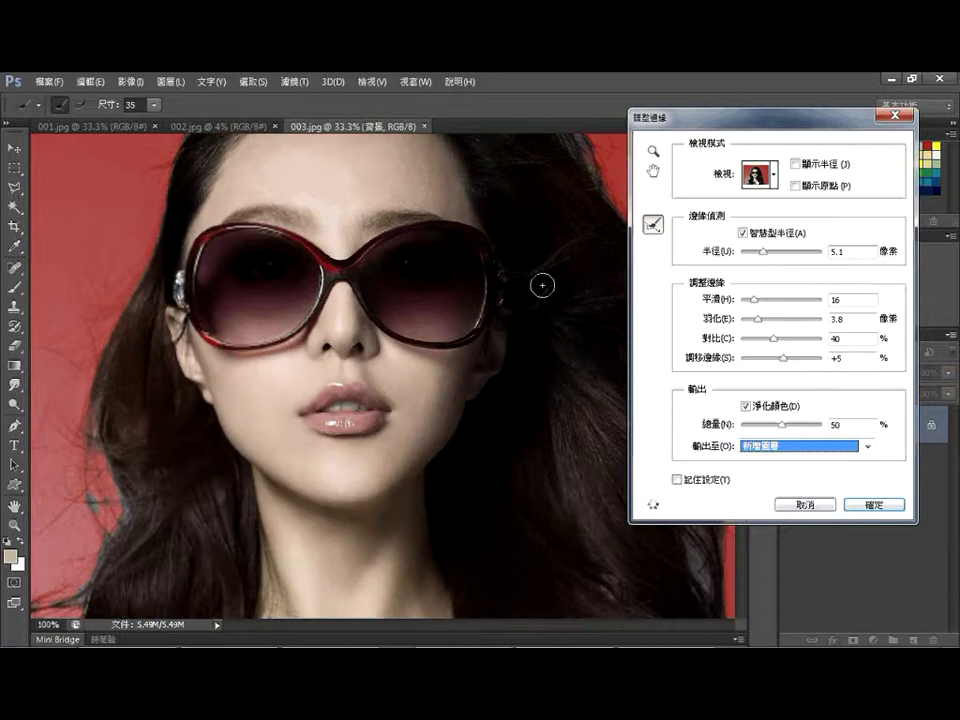
{"action": "mouse_move", "coordinate": [415, 262]}
{"action": "left_mouse_down"}
{"action": "mouse_move", "coordinate": [459, 265]}
{"action": "mouse_move", "coordinate": [391, 308]}
{"action": "mouse_move", "coordinate": [446, 326]}
{"action": "left_mouse_up"}
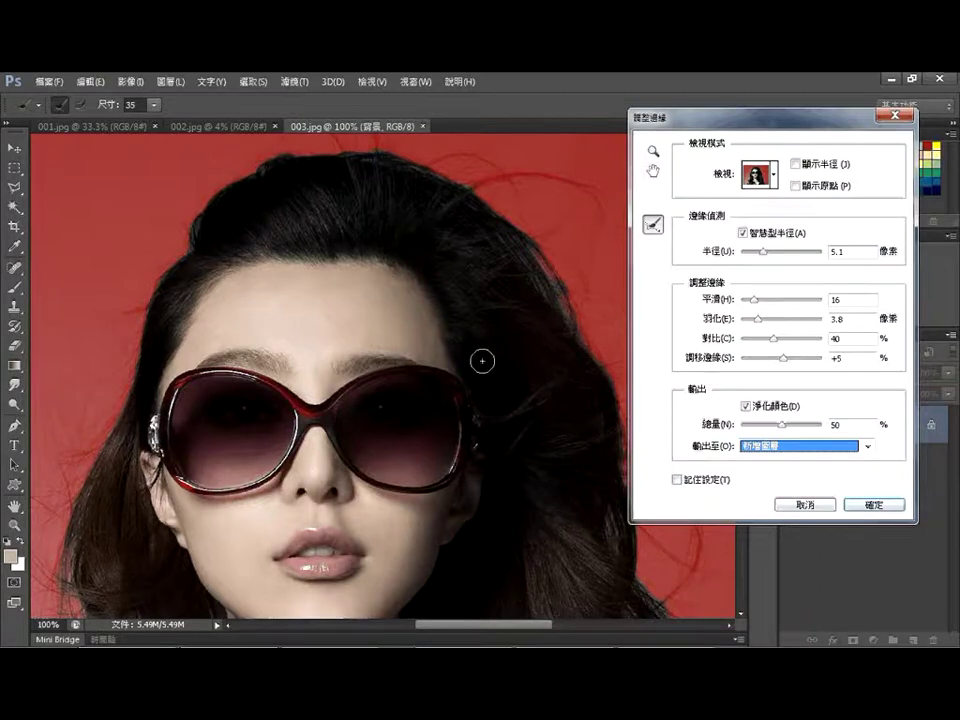
{"action": "left_click", "coordinate": [875, 506]}
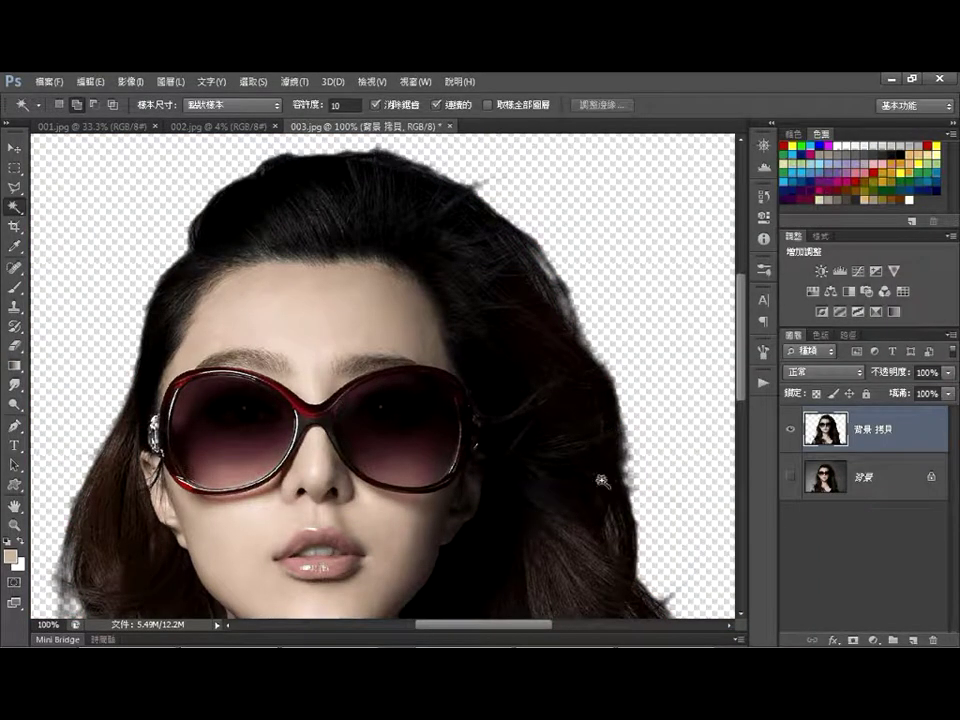
- Pan around the 背景 拷貝 cut-out to inspect the hair against transparency
{"action": "mouse_move", "coordinate": [602, 481]}
{"action": "left_mouse_down"}
{"action": "mouse_move", "coordinate": [533, 324]}
{"action": "mouse_move", "coordinate": [350, 388]}
{"action": "mouse_move", "coordinate": [640, 469]}
{"action": "left_mouse_up"}
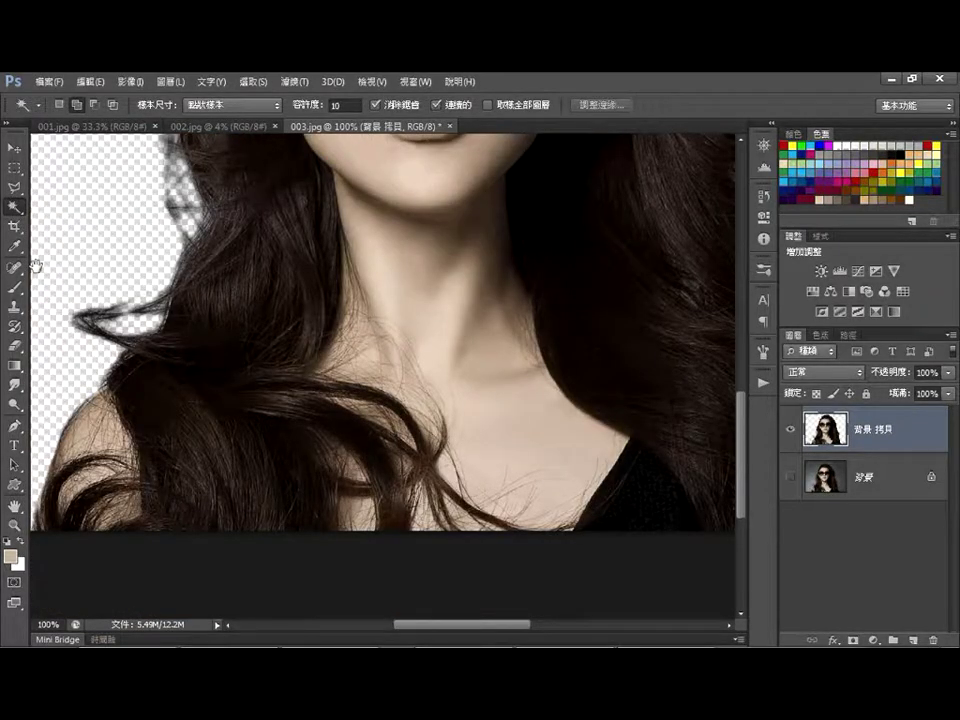
{"action": "mouse_move", "coordinate": [36, 265]}
{"action": "left_mouse_down"}
{"action": "mouse_move", "coordinate": [226, 398]}
{"action": "mouse_move", "coordinate": [201, 458]}
{"action": "left_mouse_up"}
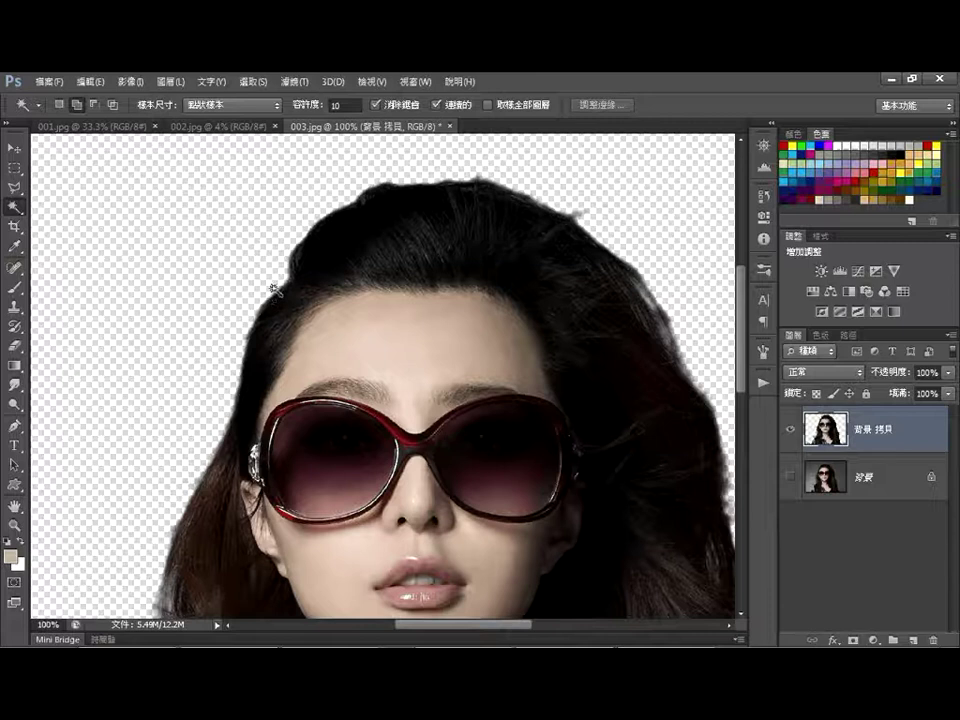
- Show 002.jpg fit on screen and trace the guitar's left side from headstock to body
{"action": "left_click", "coordinate": [210, 126]}
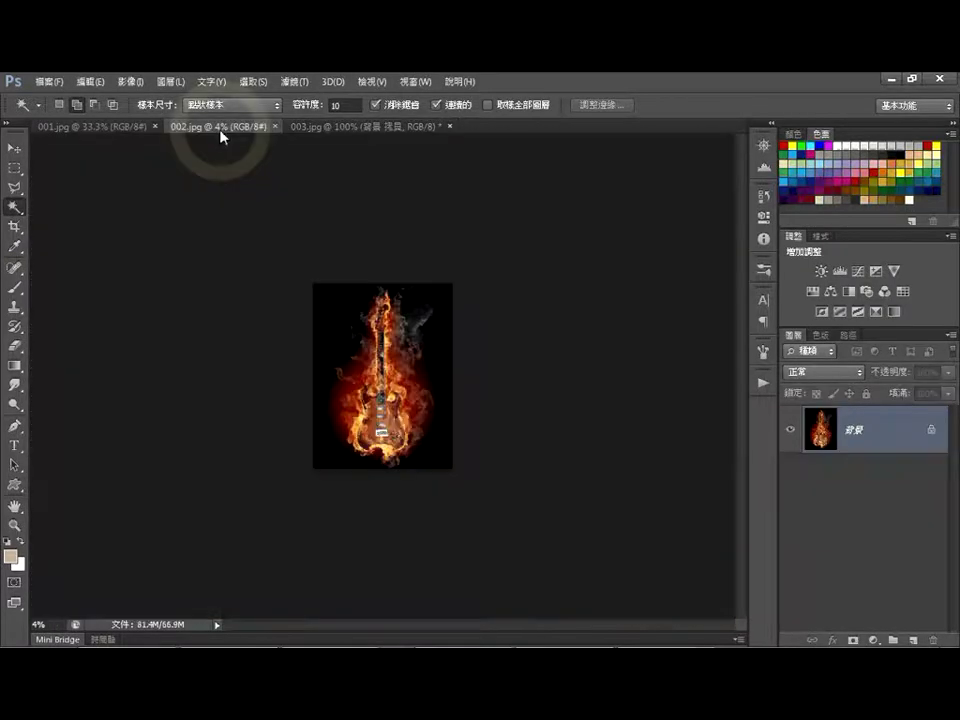
{"action": "key", "text": "ctrl+0"}
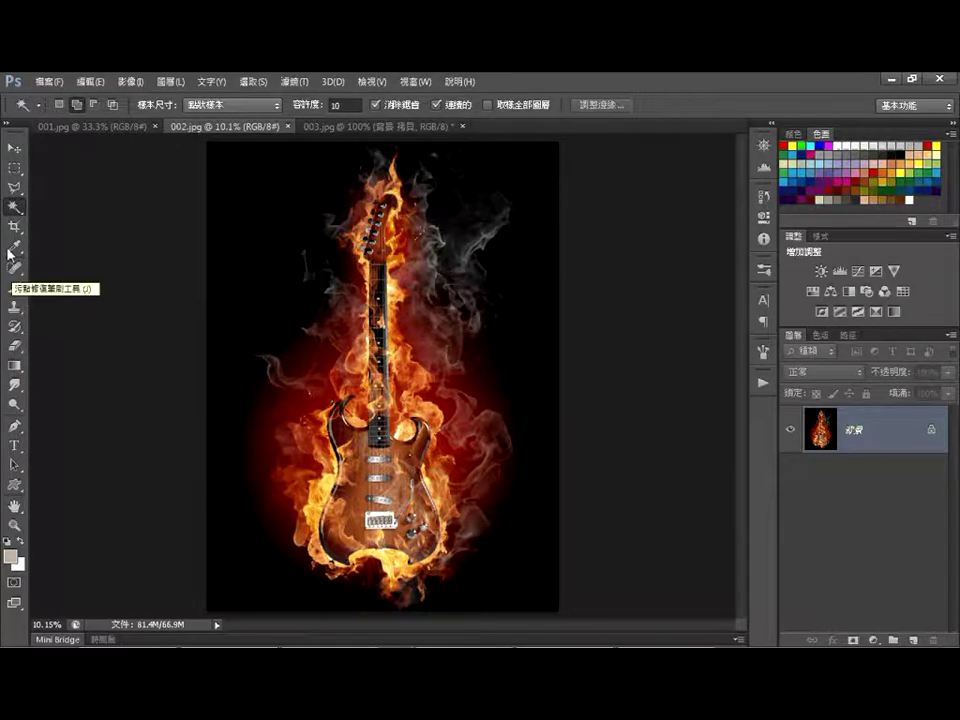
{"action": "left_click", "coordinate": [15, 187]}
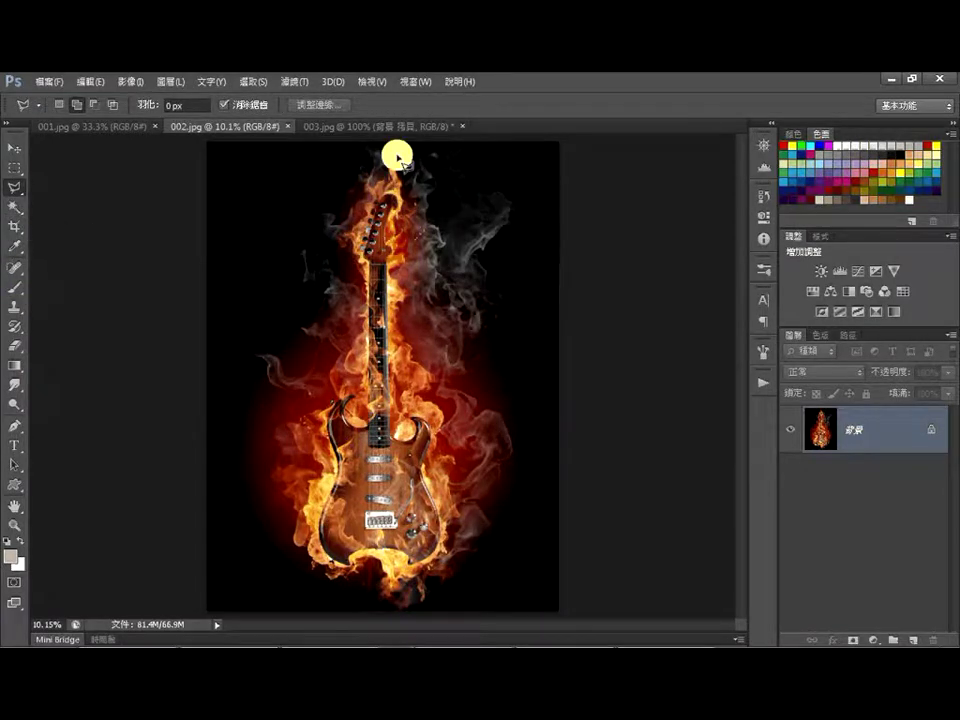
{"action": "mouse_move", "coordinate": [374, 192]}
{"action": "left_mouse_down"}
{"action": "mouse_move", "coordinate": [362, 342]}
{"action": "mouse_move", "coordinate": [282, 433]}
{"action": "left_mouse_up"}
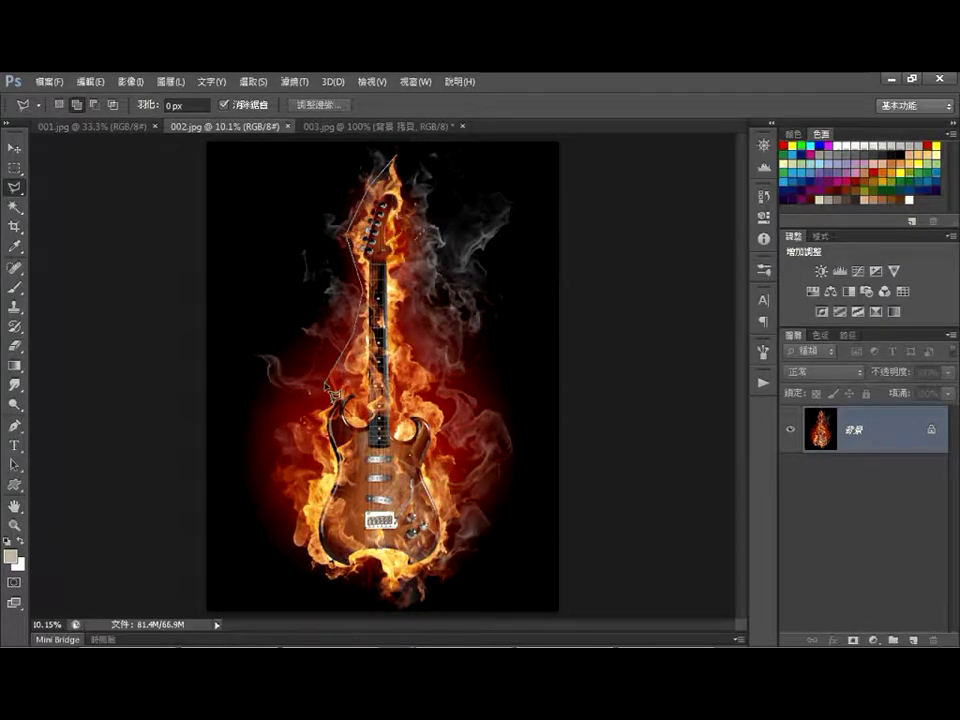
{"action": "left_click", "coordinate": [289, 431]}
{"action": "left_click", "coordinate": [277, 470]}
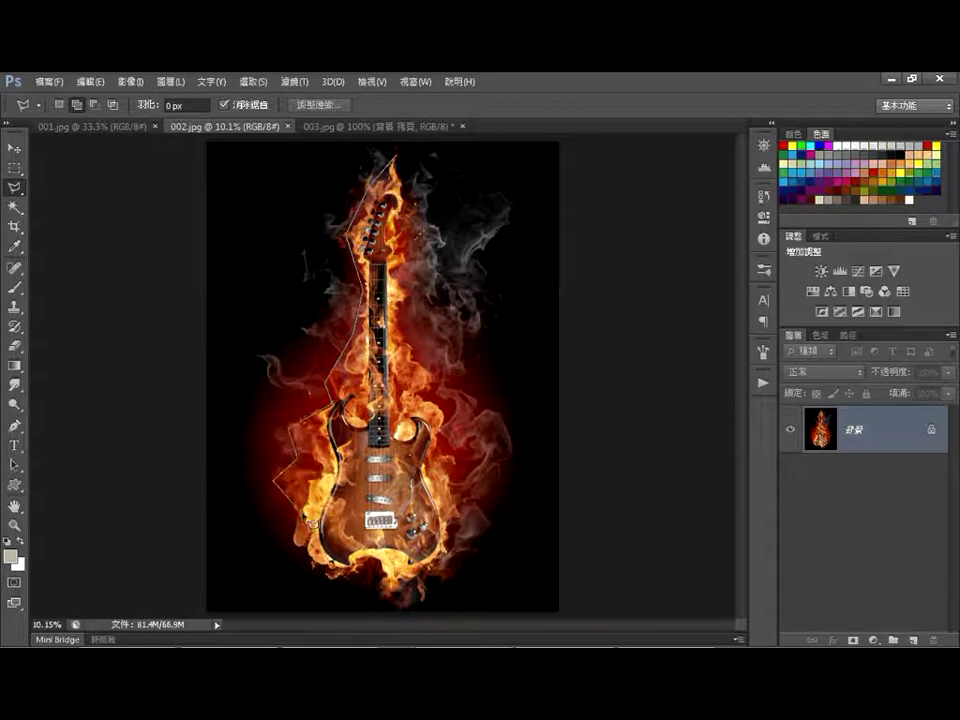
{"action": "left_click", "coordinate": [284, 548]}
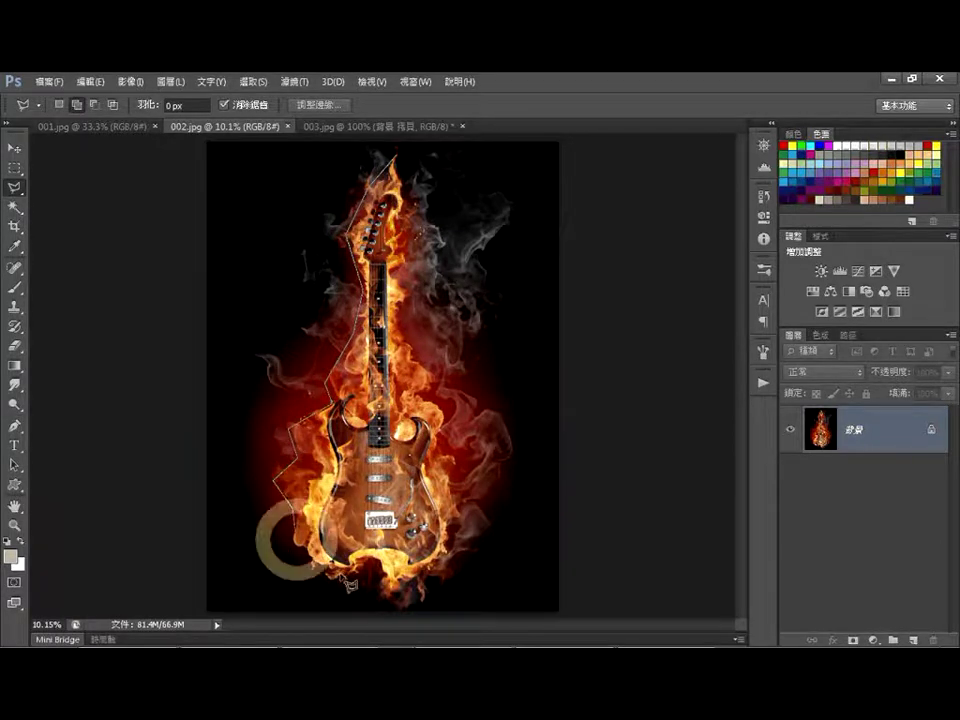
- Continue the lasso outline around the guitar's bottom, right side and above the headstock flames
{"action": "left_click", "coordinate": [326, 574]}
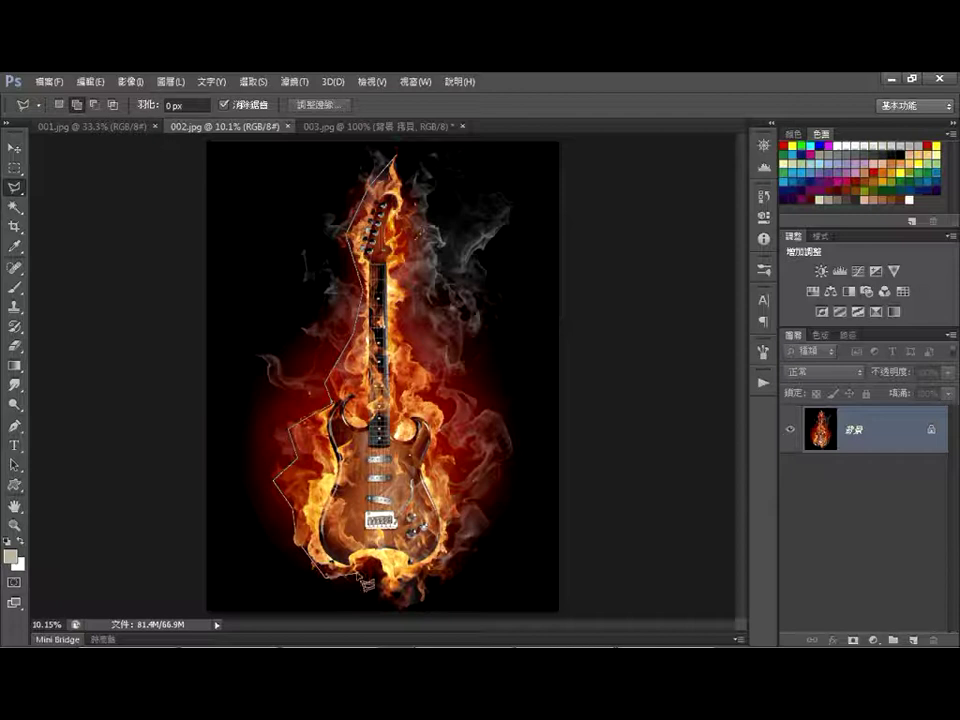
{"action": "left_click", "coordinate": [364, 579]}
{"action": "left_click", "coordinate": [397, 601]}
{"action": "left_click", "coordinate": [428, 589]}
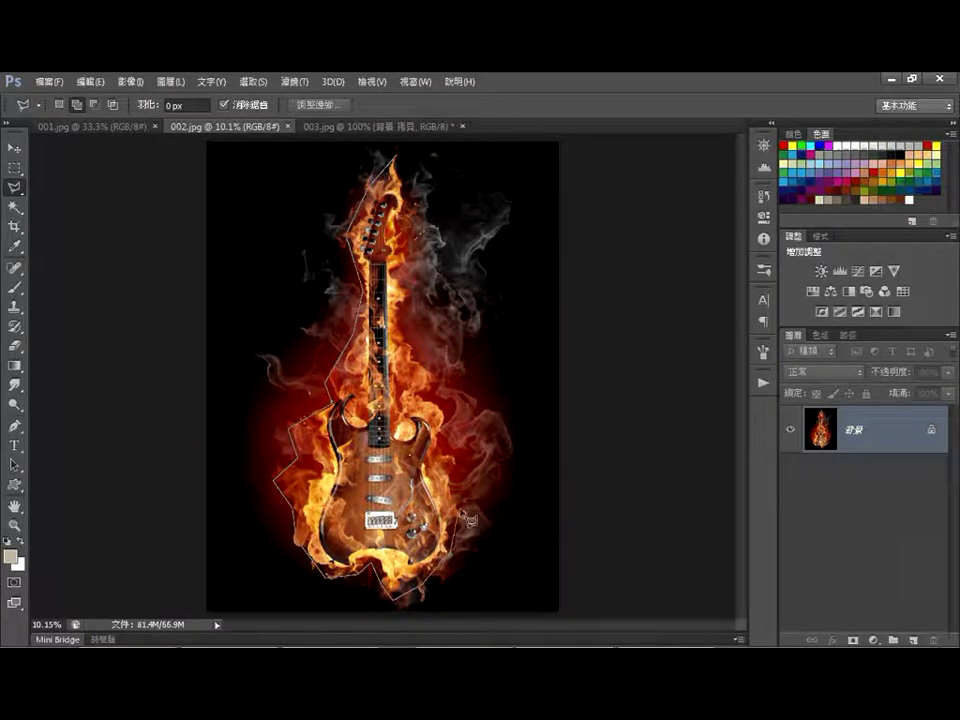
{"action": "left_click", "coordinate": [456, 456]}
{"action": "left_click", "coordinate": [425, 383]}
{"action": "left_click", "coordinate": [396, 262]}
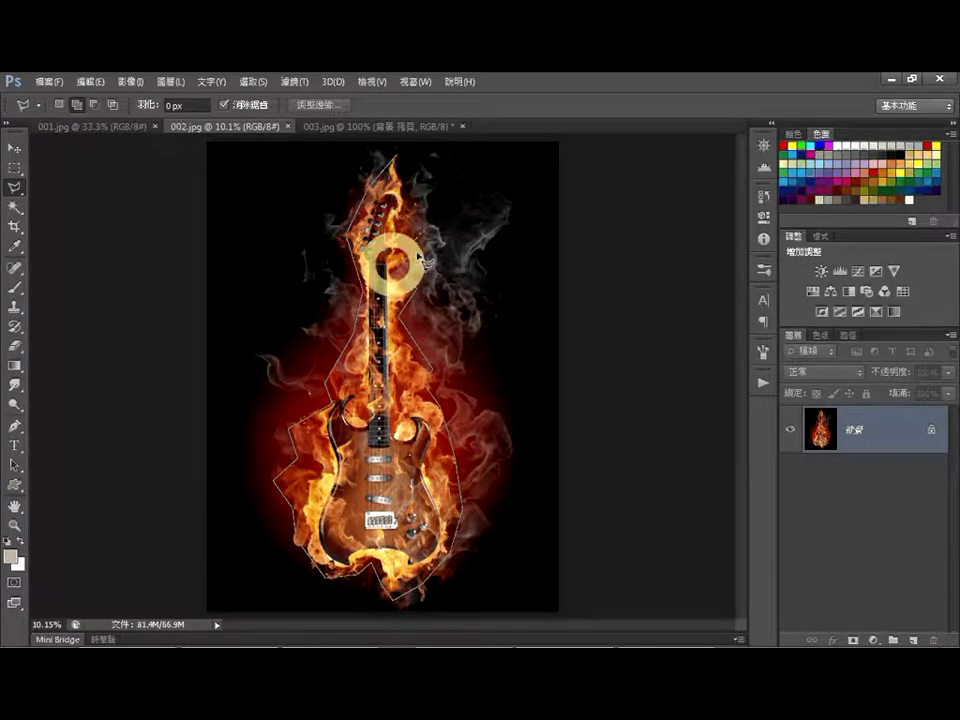
{"action": "left_click", "coordinate": [402, 160]}
- Close the guitar selection and set Refine Edge to Black & White view, Smart Radius, Radius 4.4 px
{"action": "left_click", "coordinate": [421, 204]}
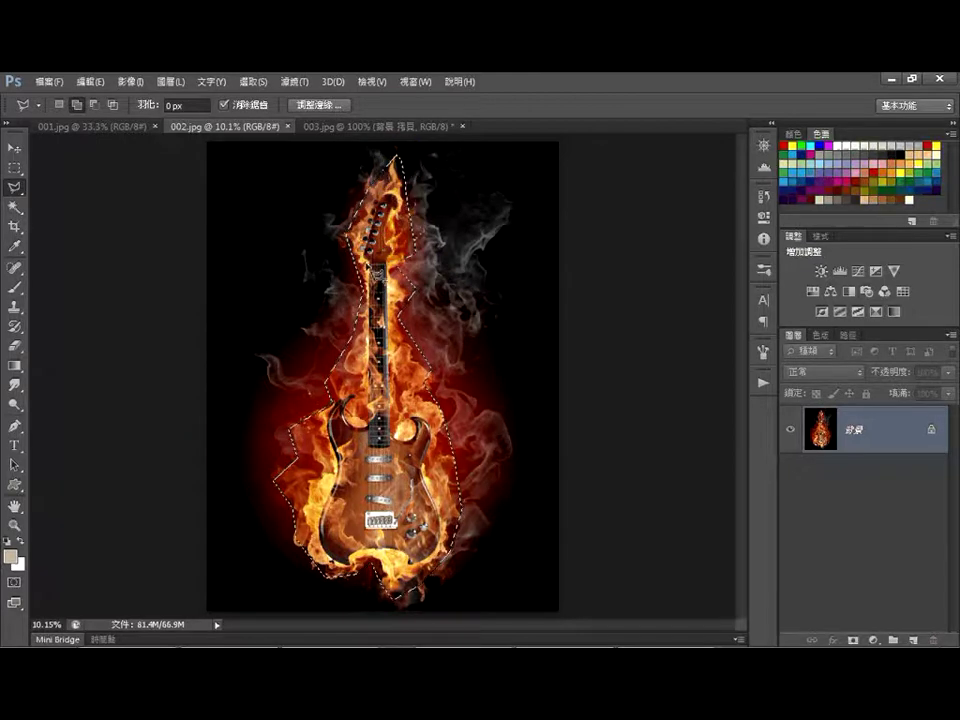
{"action": "left_click", "coordinate": [320, 104]}
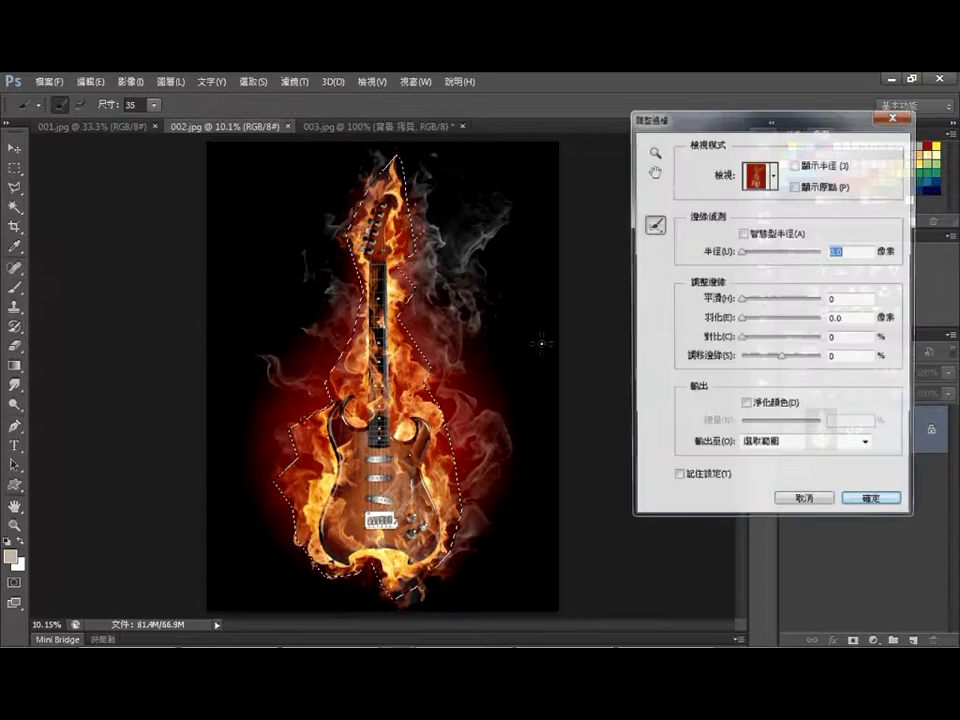
{"action": "left_click", "coordinate": [775, 178]}
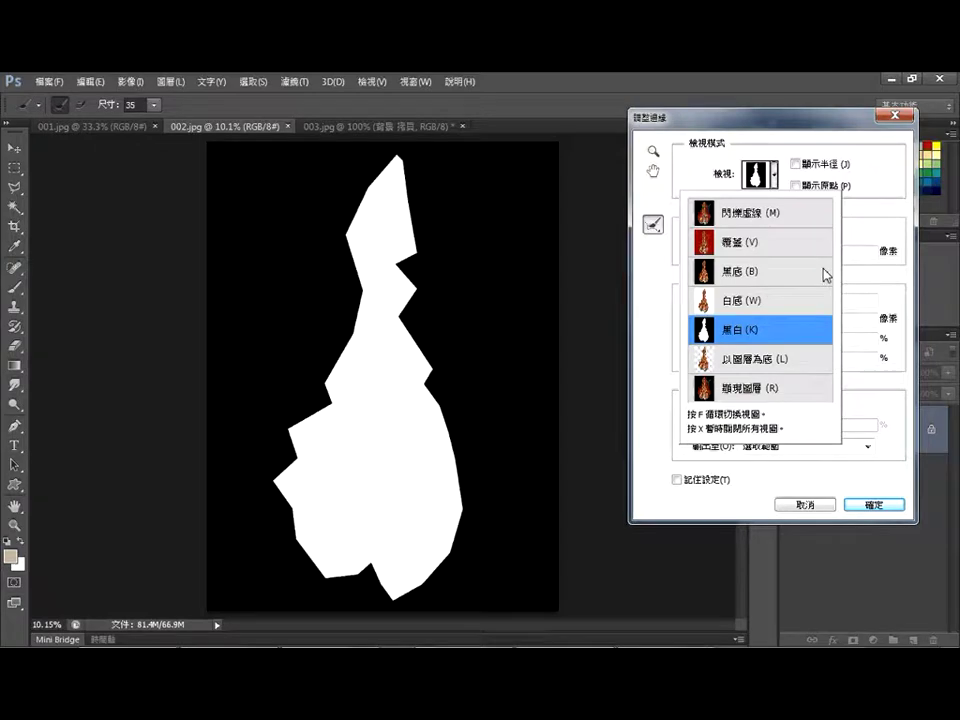
{"action": "left_click", "coordinate": [797, 178]}
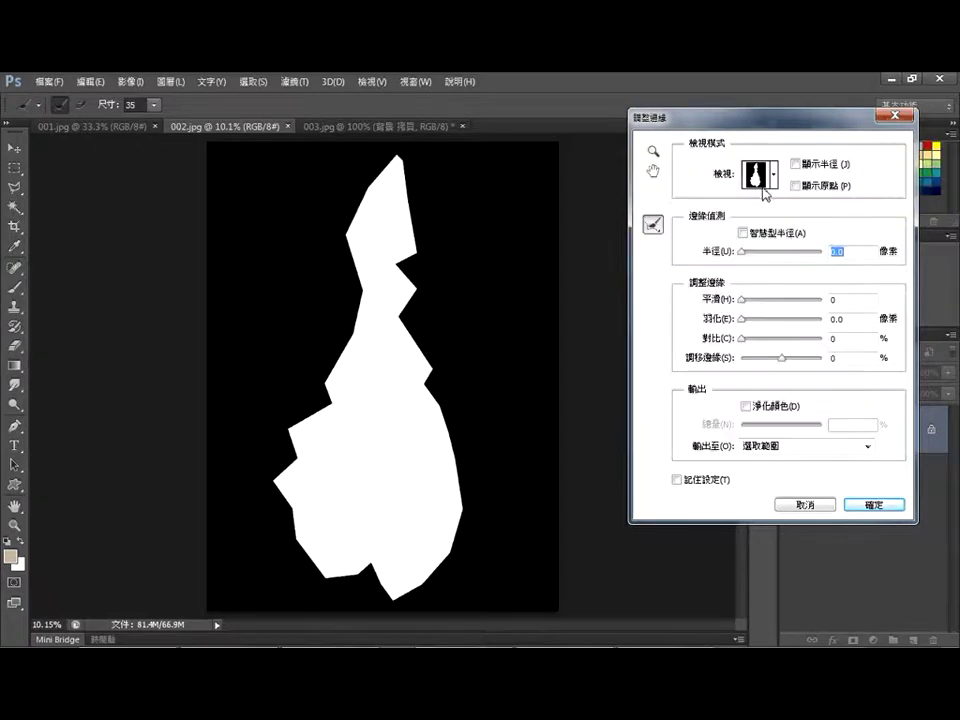
{"action": "left_click", "coordinate": [745, 235]}
{"action": "mouse_move", "coordinate": [748, 253]}
{"action": "left_mouse_down"}
{"action": "mouse_move", "coordinate": [762, 256]}
{"action": "mouse_move", "coordinate": [754, 253]}
{"action": "left_mouse_up"}
- Zoom in and paint with the Refine Radius Tool to recover the top flame wisps
{"action": "left_click_drag", "start_coordinate": [375, 161], "coordinate": [343, 214]}
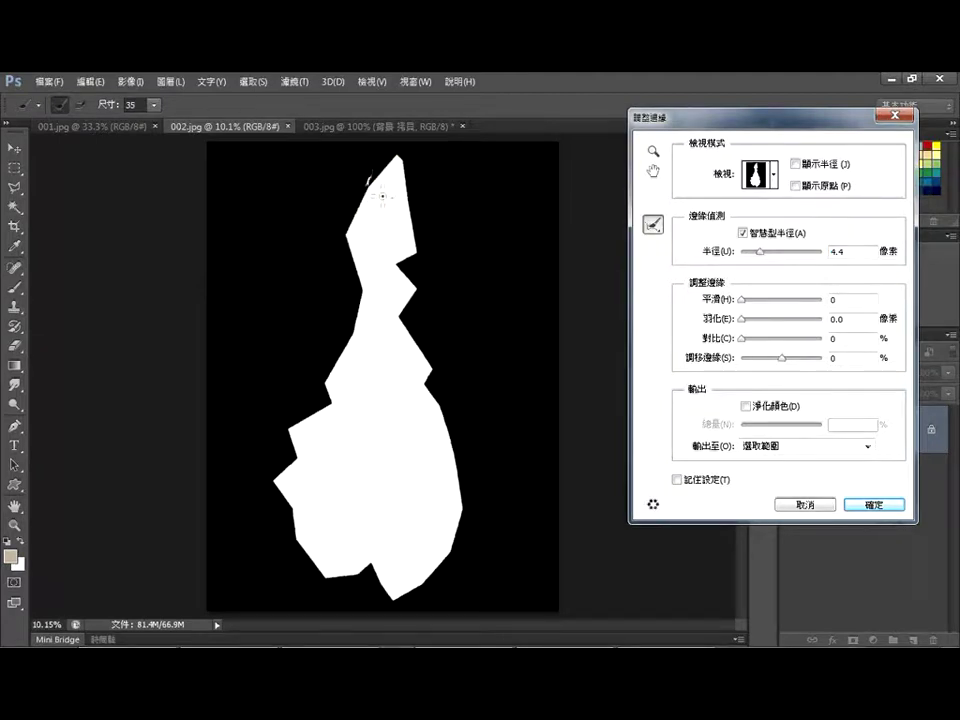
{"action": "key", "text": "ctrl+plus"}
{"action": "mouse_move", "coordinate": [394, 193]}
{"action": "left_mouse_down"}
{"action": "mouse_move", "coordinate": [415, 327]}
{"action": "mouse_move", "coordinate": [426, 339]}
{"action": "left_mouse_up"}
{"action": "key", "text": "ctrl+plus"}
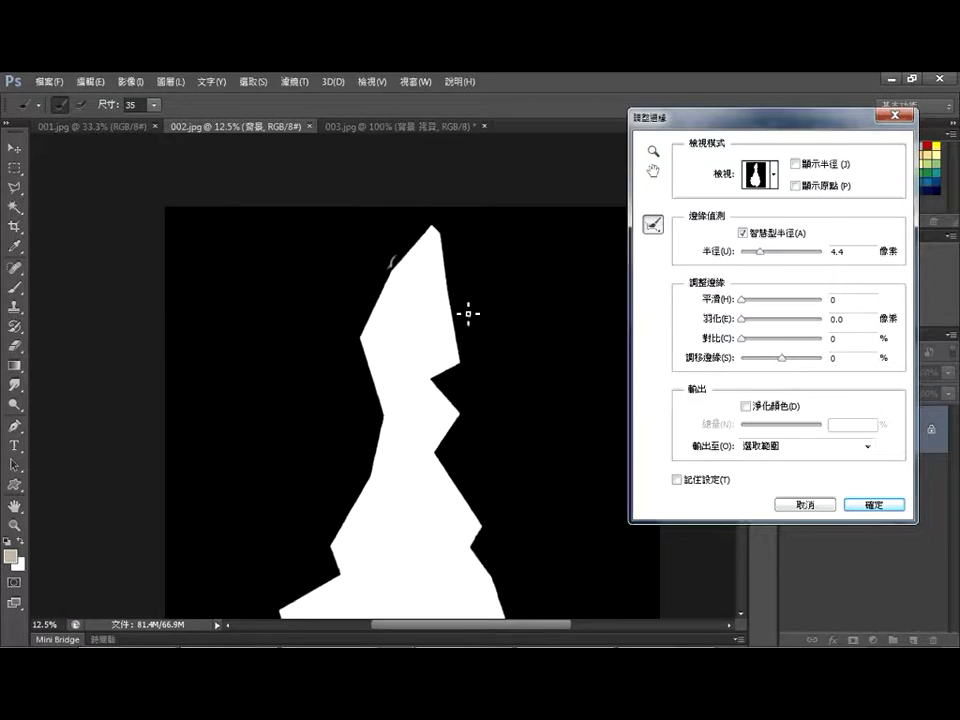
{"action": "key", "text": "ctrl+plus"}
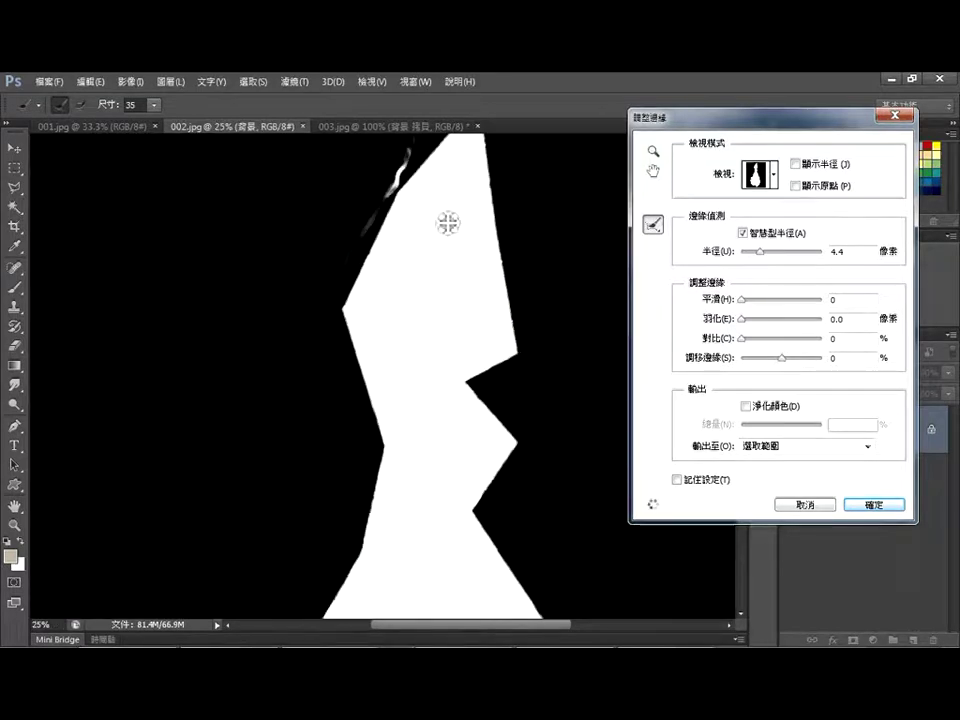
{"action": "left_click_drag", "start_coordinate": [414, 221], "coordinate": [391, 353]}
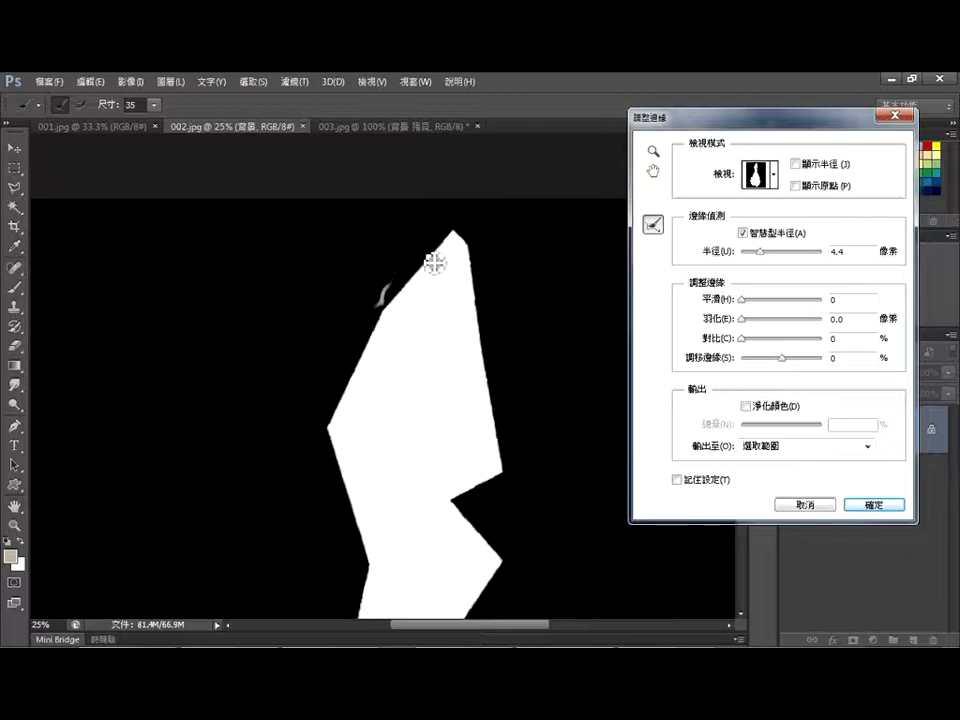
{"action": "mouse_move", "coordinate": [420, 270]}
{"action": "left_mouse_down"}
{"action": "mouse_move", "coordinate": [426, 283]}
{"action": "mouse_move", "coordinate": [412, 302]}
{"action": "left_mouse_up"}
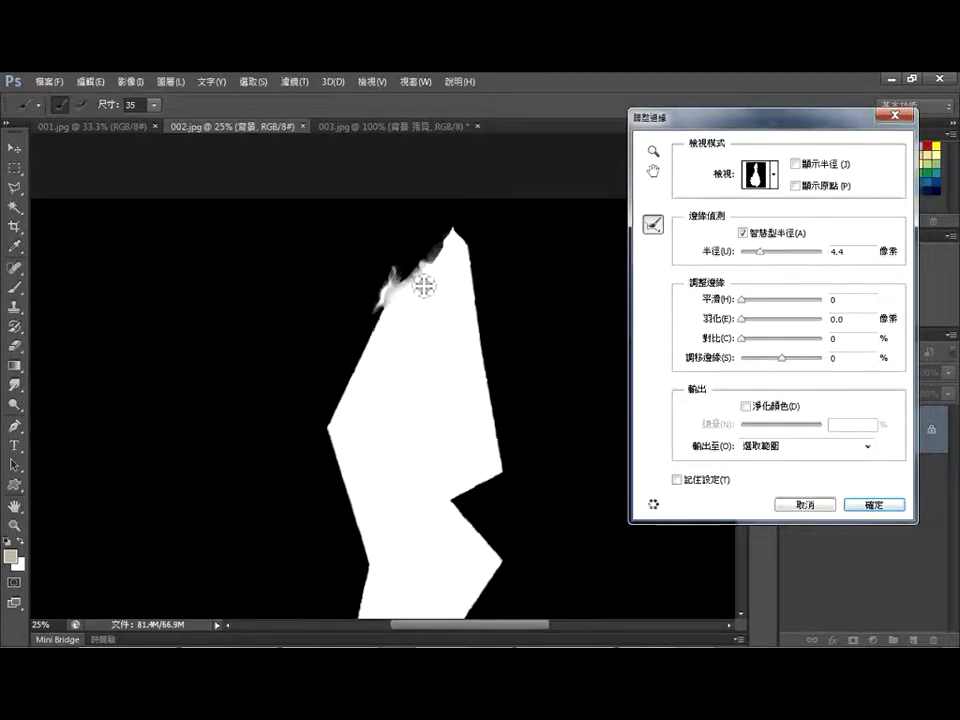
{"action": "mouse_move", "coordinate": [435, 251]}
{"action": "left_mouse_down"}
{"action": "mouse_move", "coordinate": [416, 295]}
{"action": "mouse_move", "coordinate": [407, 289]}
{"action": "left_mouse_up"}
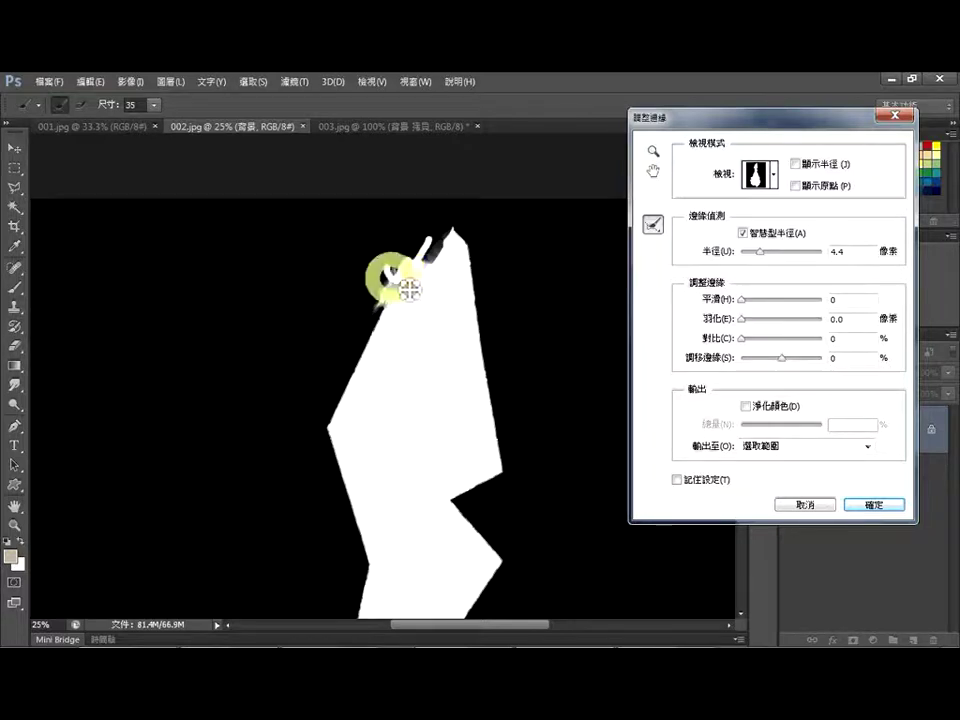
{"action": "mouse_move", "coordinate": [455, 241]}
{"action": "left_mouse_down"}
{"action": "mouse_move", "coordinate": [376, 350]}
{"action": "mouse_move", "coordinate": [394, 315]}
{"action": "mouse_move", "coordinate": [369, 328]}
{"action": "mouse_move", "coordinate": [349, 381]}
{"action": "mouse_move", "coordinate": [378, 320]}
{"action": "mouse_move", "coordinate": [347, 403]}
{"action": "mouse_move", "coordinate": [347, 456]}
{"action": "left_mouse_up"}
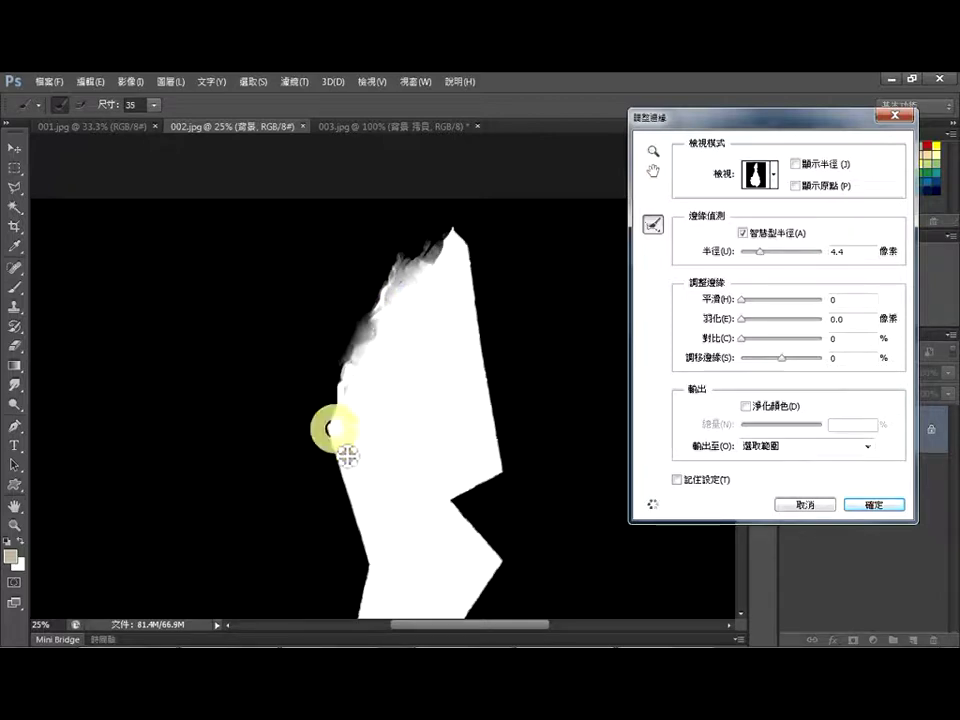
- Refine the flames along the left and right edges, then apply the Refine Edge result
{"action": "mouse_move", "coordinate": [347, 407]}
{"action": "left_mouse_down"}
{"action": "mouse_move", "coordinate": [339, 435]}
{"action": "mouse_move", "coordinate": [353, 517]}
{"action": "left_mouse_up"}
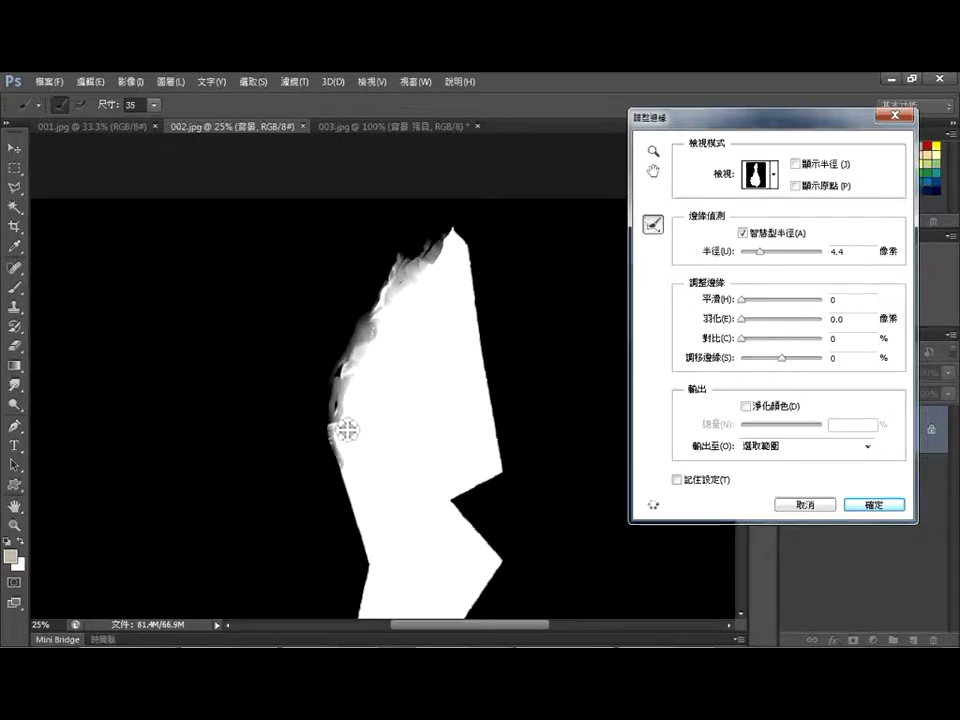
{"action": "mouse_move", "coordinate": [343, 429]}
{"action": "left_mouse_down"}
{"action": "mouse_move", "coordinate": [349, 510]}
{"action": "mouse_move", "coordinate": [361, 531]}
{"action": "mouse_move", "coordinate": [343, 454]}
{"action": "mouse_move", "coordinate": [319, 437]}
{"action": "mouse_move", "coordinate": [371, 542]}
{"action": "mouse_move", "coordinate": [346, 497]}
{"action": "mouse_move", "coordinate": [350, 505]}
{"action": "left_mouse_up"}
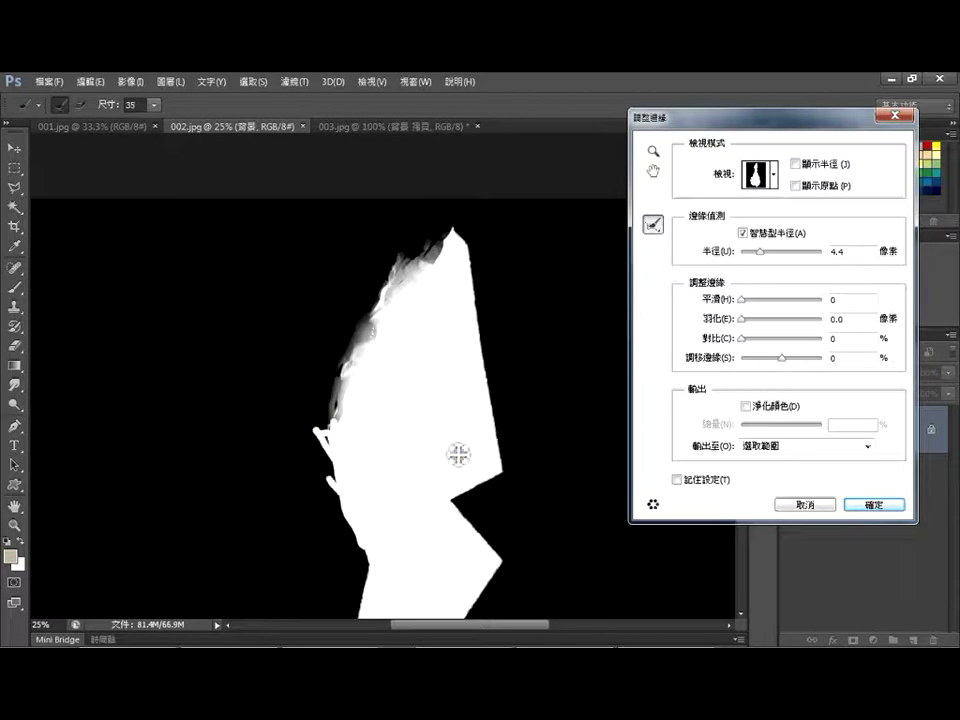
{"action": "left_click_drag", "start_coordinate": [336, 454], "coordinate": [326, 441]}
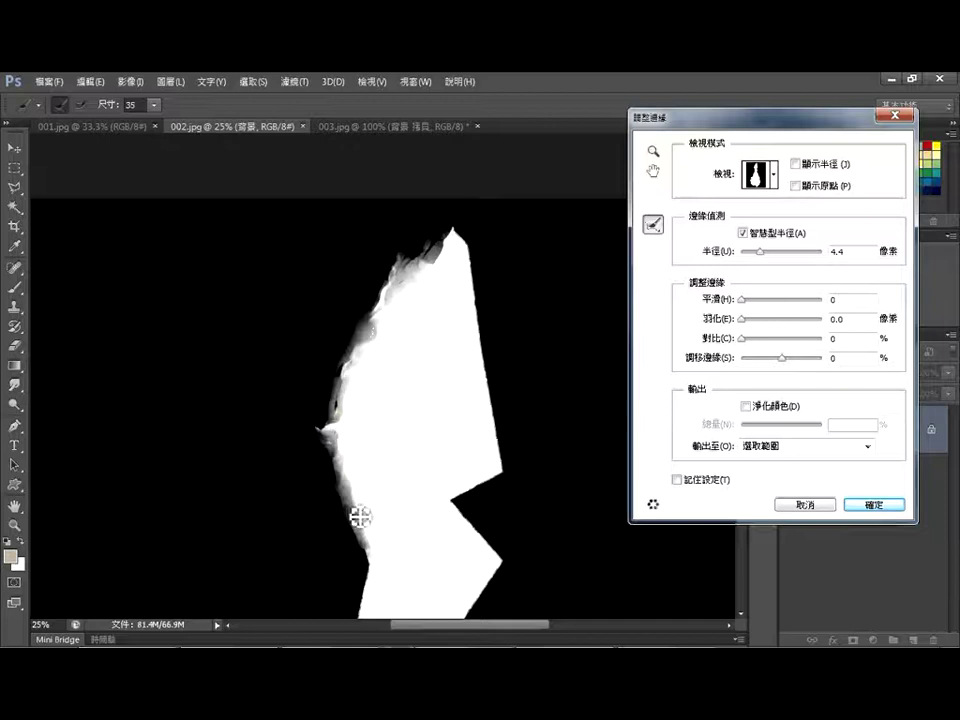
{"action": "left_click_drag", "start_coordinate": [468, 255], "coordinate": [490, 295]}
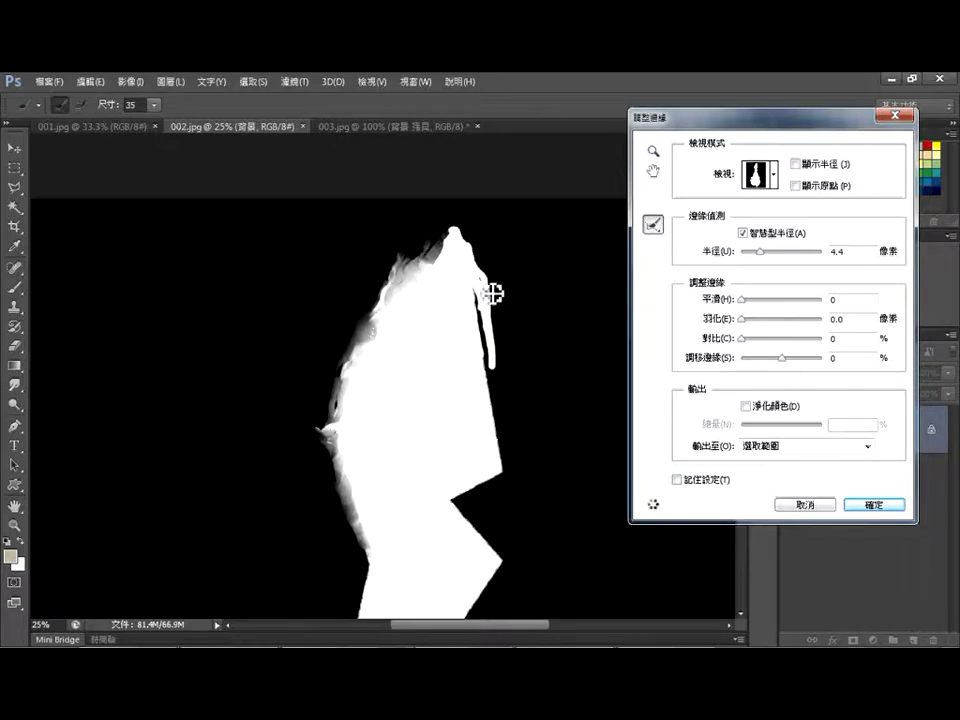
{"action": "left_click_drag", "start_coordinate": [496, 385], "coordinate": [503, 443]}
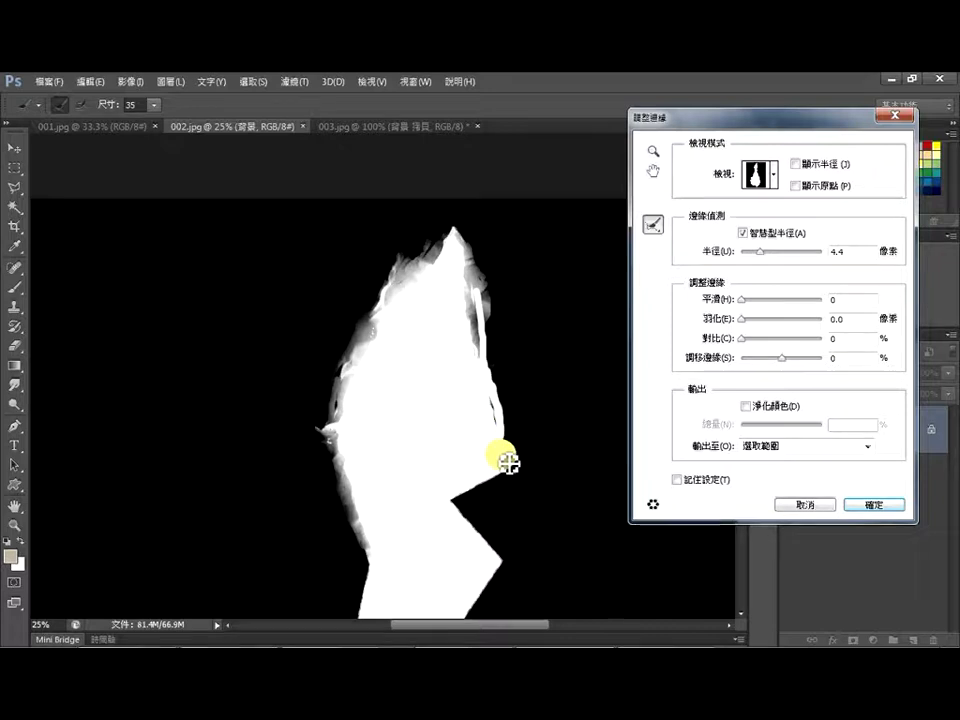
{"action": "left_click_drag", "start_coordinate": [503, 443], "coordinate": [503, 446]}
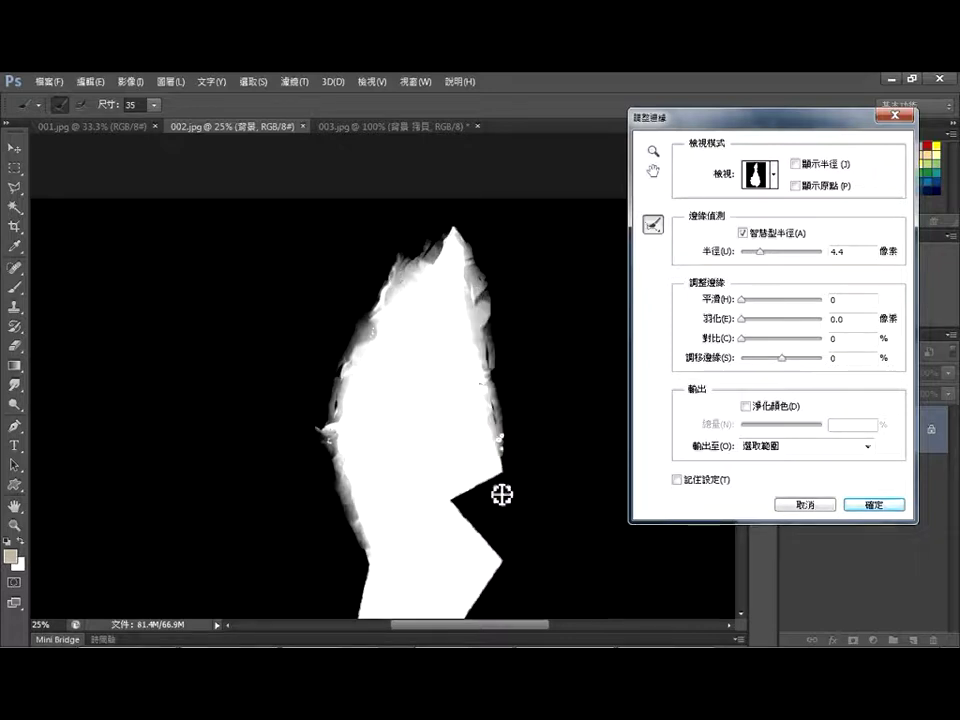
{"action": "mouse_move", "coordinate": [501, 495]}
{"action": "left_mouse_down"}
{"action": "mouse_move", "coordinate": [505, 443]}
{"action": "mouse_move", "coordinate": [506, 467]}
{"action": "mouse_move", "coordinate": [456, 505]}
{"action": "mouse_move", "coordinate": [487, 530]}
{"action": "left_mouse_up"}
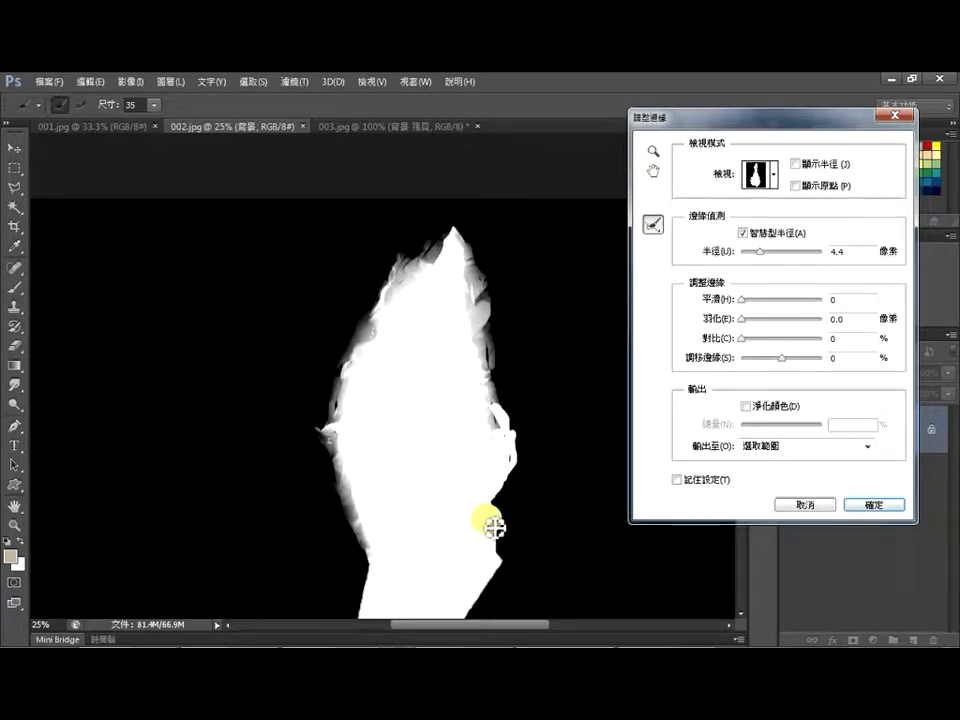
{"action": "left_click_drag", "start_coordinate": [487, 530], "coordinate": [506, 566]}
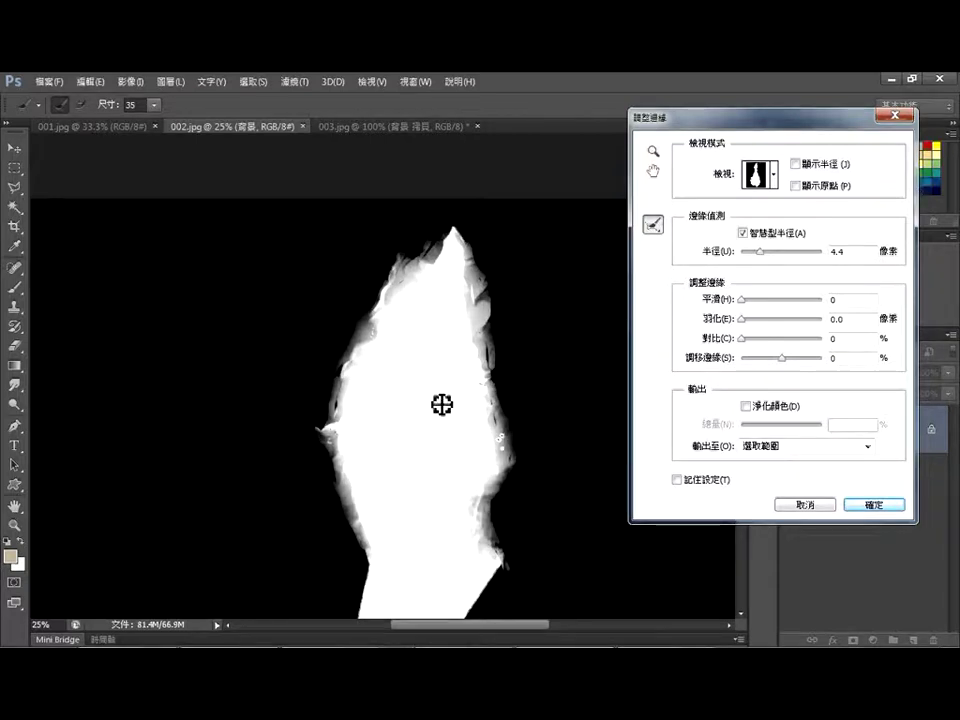
{"action": "left_click", "coordinate": [872, 504]}
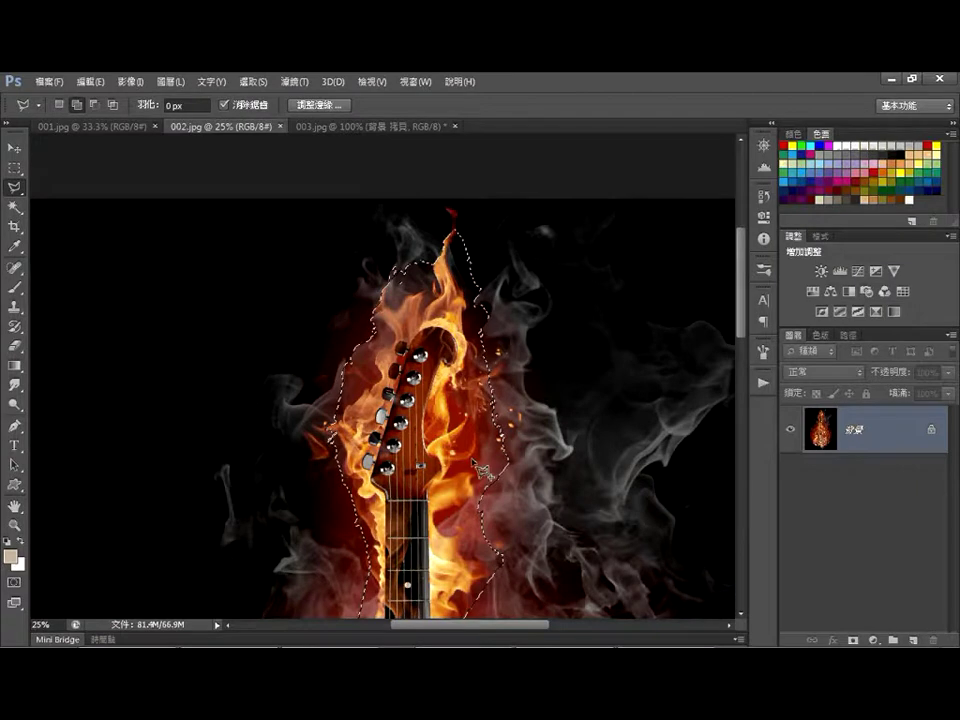
{"action": "left_click", "coordinate": [318, 105]}
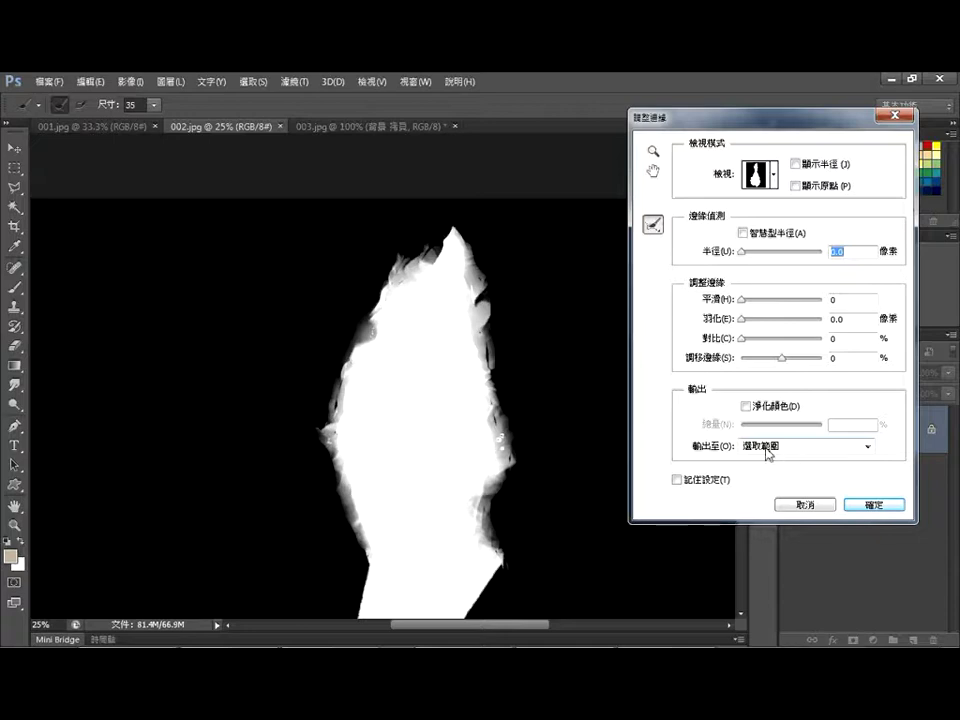
{"action": "left_click", "coordinate": [867, 447]}
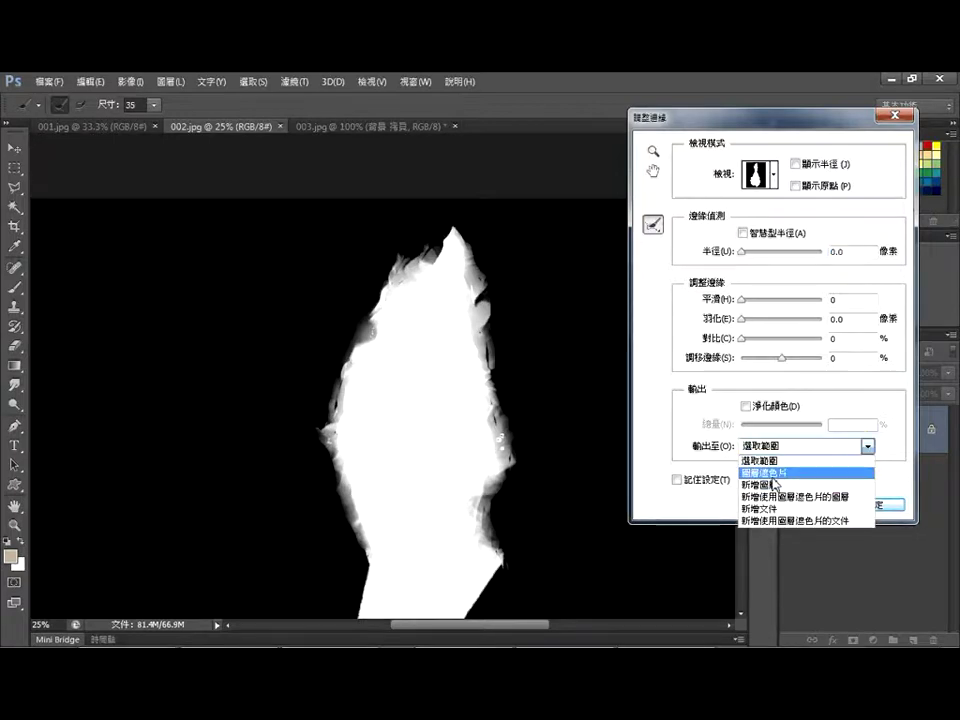
{"action": "left_click", "coordinate": [774, 474]}
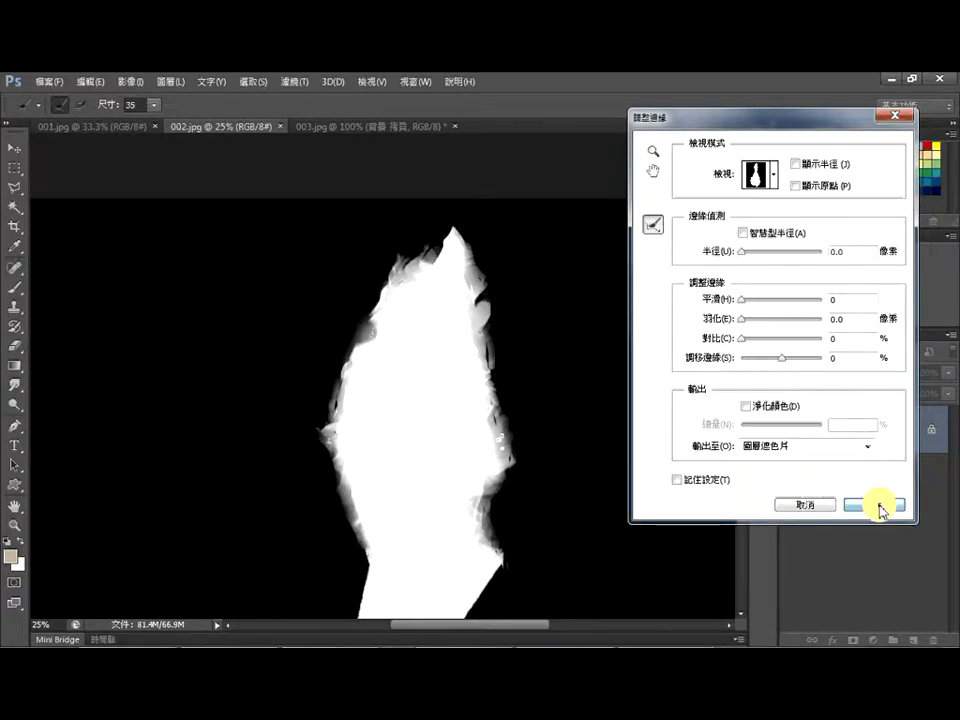
{"action": "left_click", "coordinate": [881, 506]}
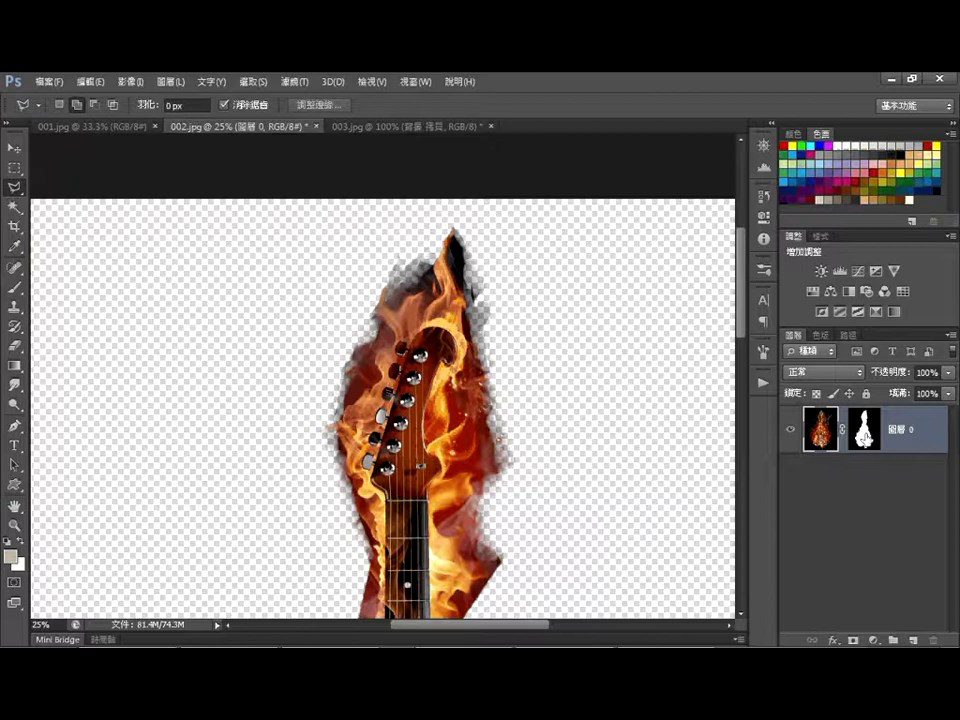
{"action": "key", "text": "ctrl+alt+z"}
{"action": "key", "text": "ctrl+alt+z"}
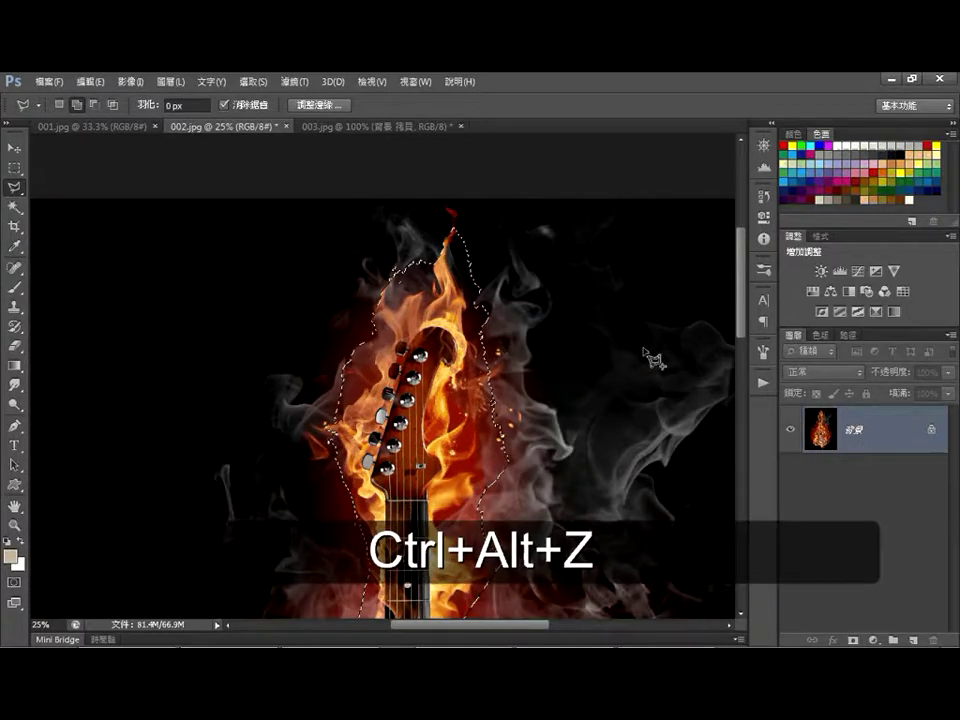
- Output the refinement to a New Layer with Layer Mask, then step back twice to undo it
{"action": "left_click", "coordinate": [323, 105]}
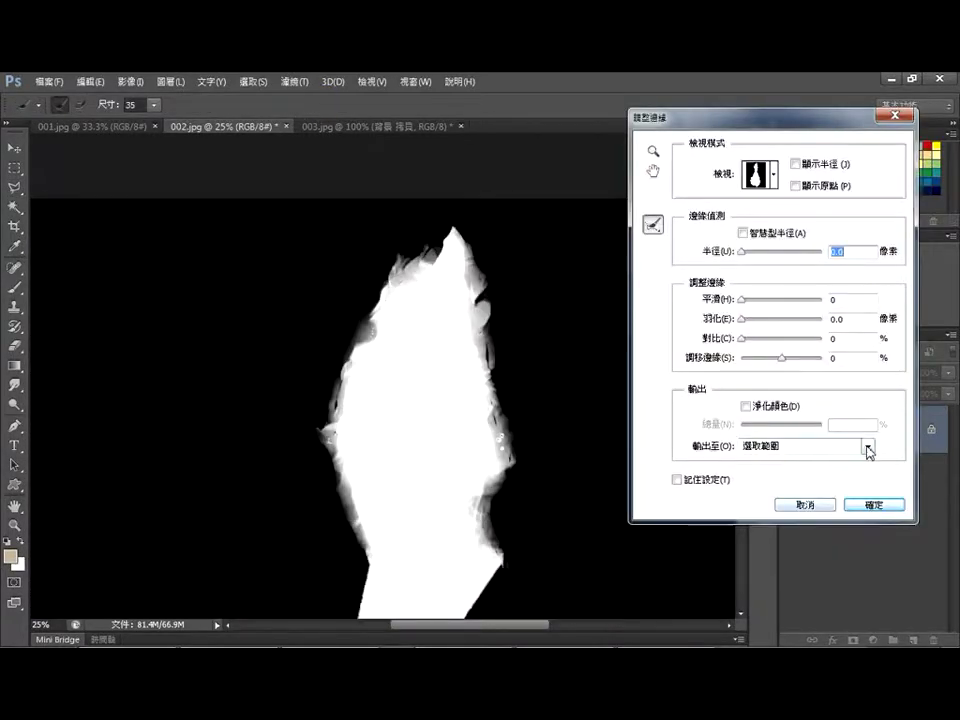
{"action": "left_click", "coordinate": [868, 447]}
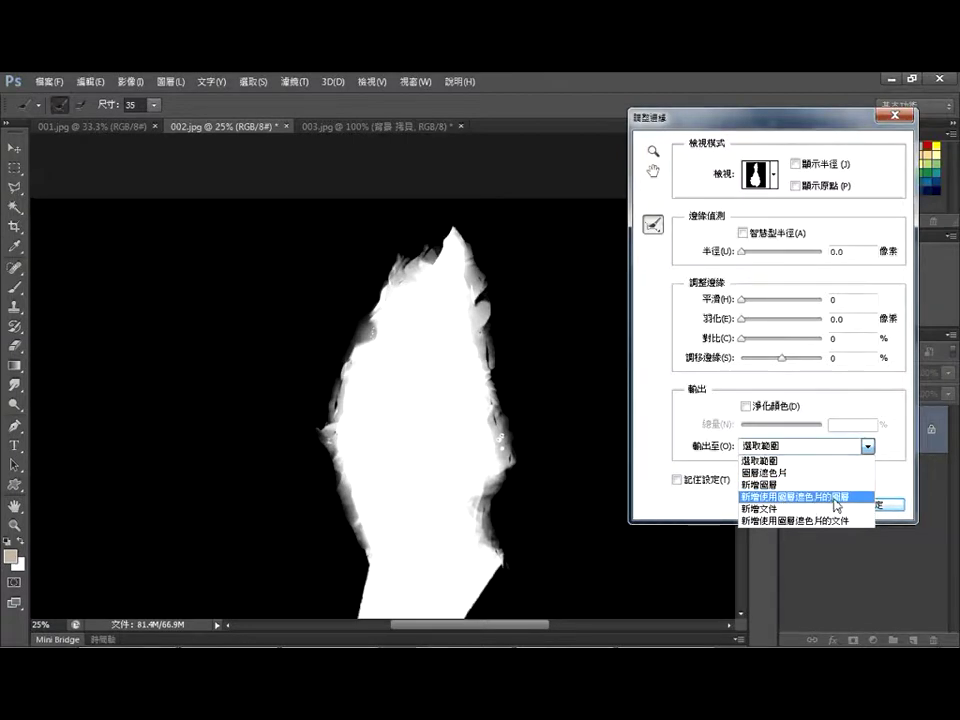
{"action": "left_click", "coordinate": [836, 496]}
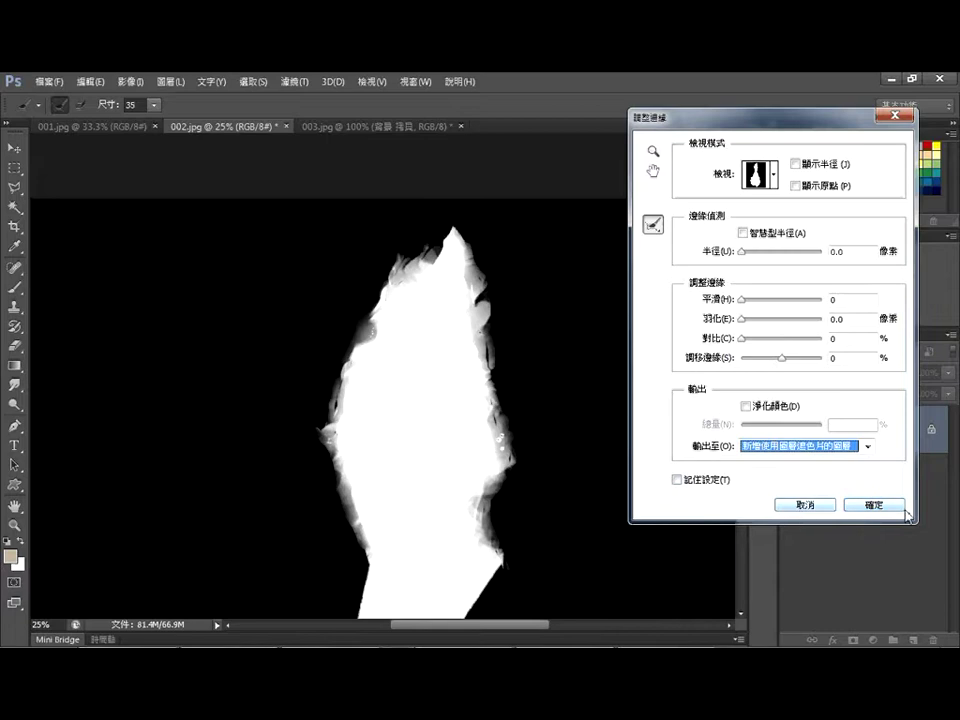
{"action": "left_click", "coordinate": [889, 506]}
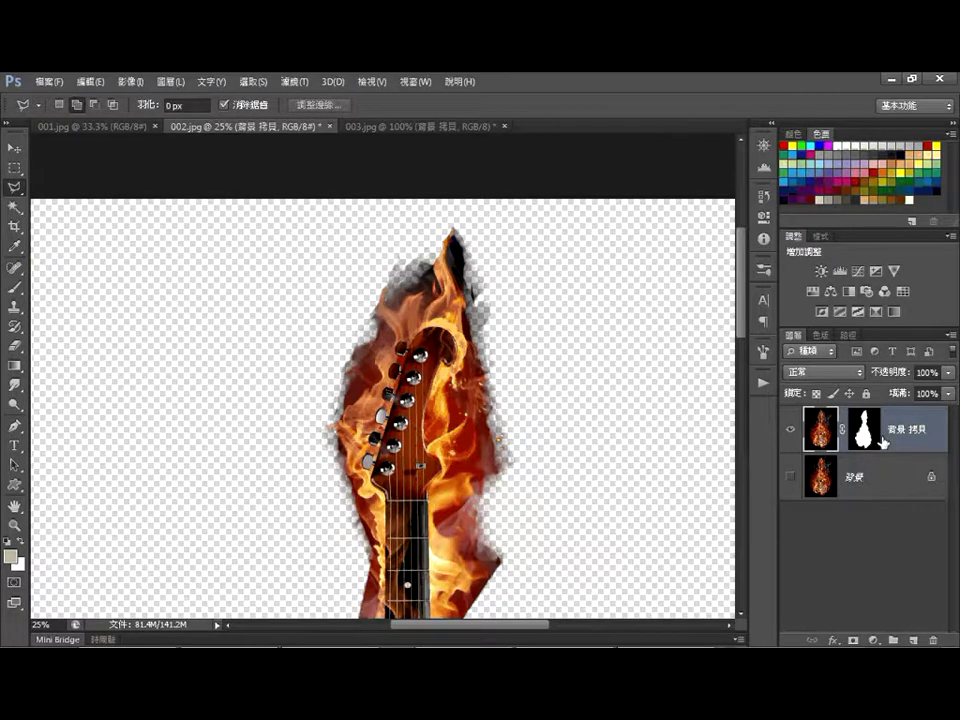
{"action": "key", "text": "ctrl+alt+z"}
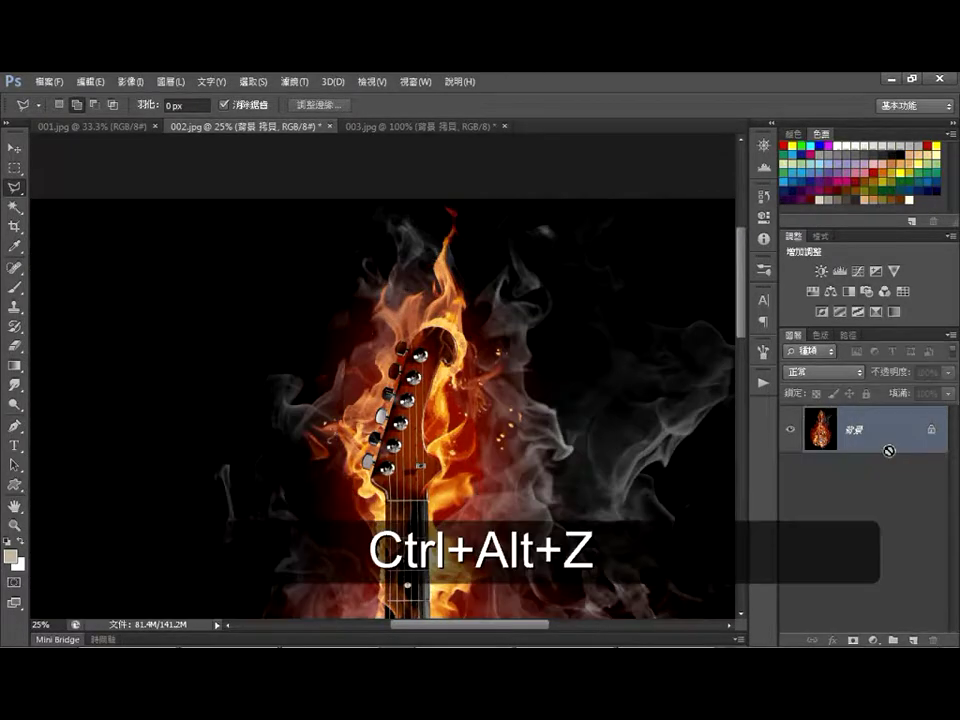
{"action": "key", "text": "ctrl+alt+z"}
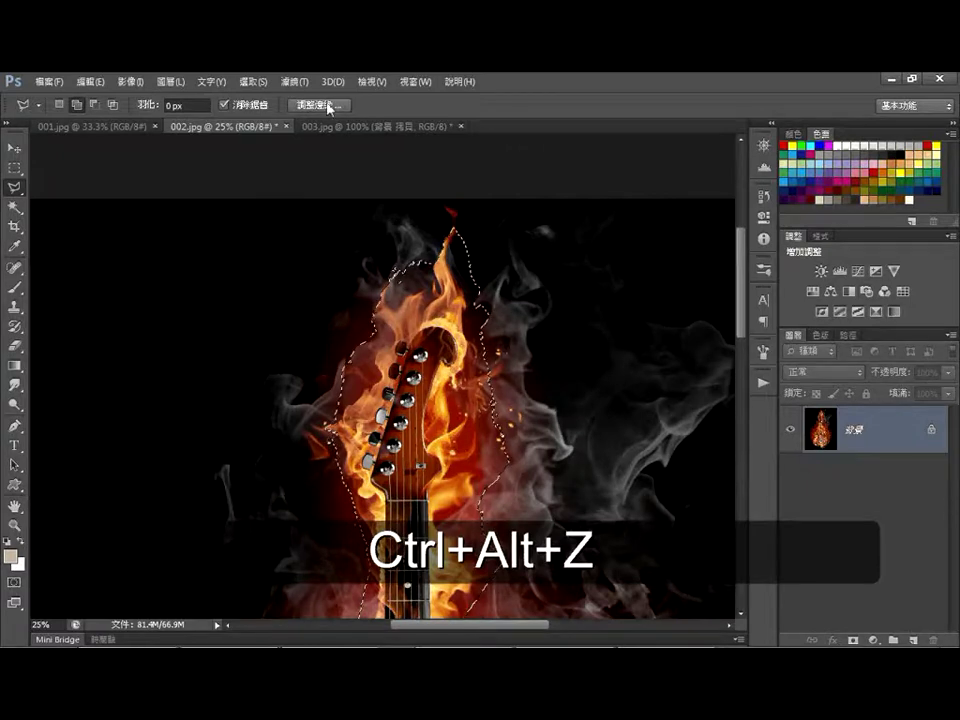
- Output the refined guitar selection to a New Document via Refine Edge
{"action": "left_click", "coordinate": [328, 106]}
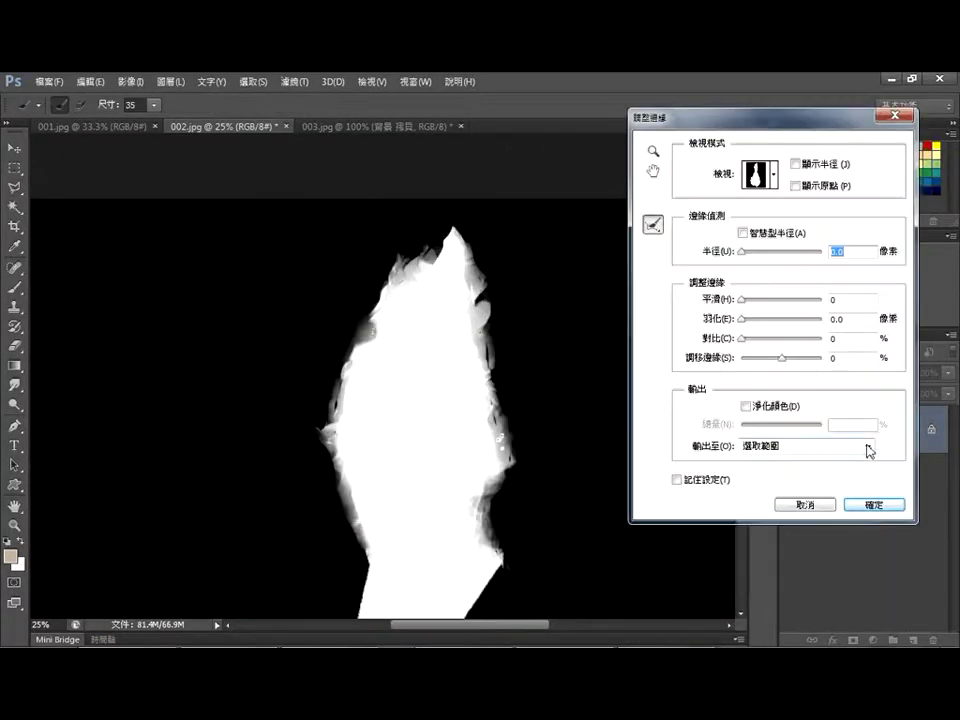
{"action": "left_click", "coordinate": [868, 451]}
{"action": "left_click", "coordinate": [790, 507]}
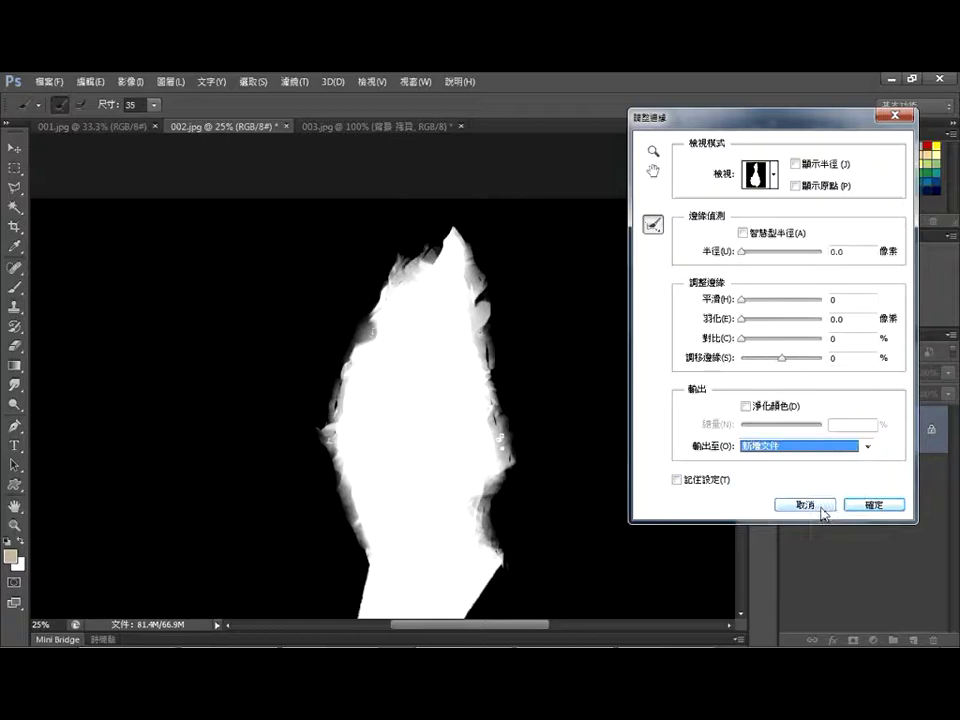
{"action": "left_click", "coordinate": [873, 505]}
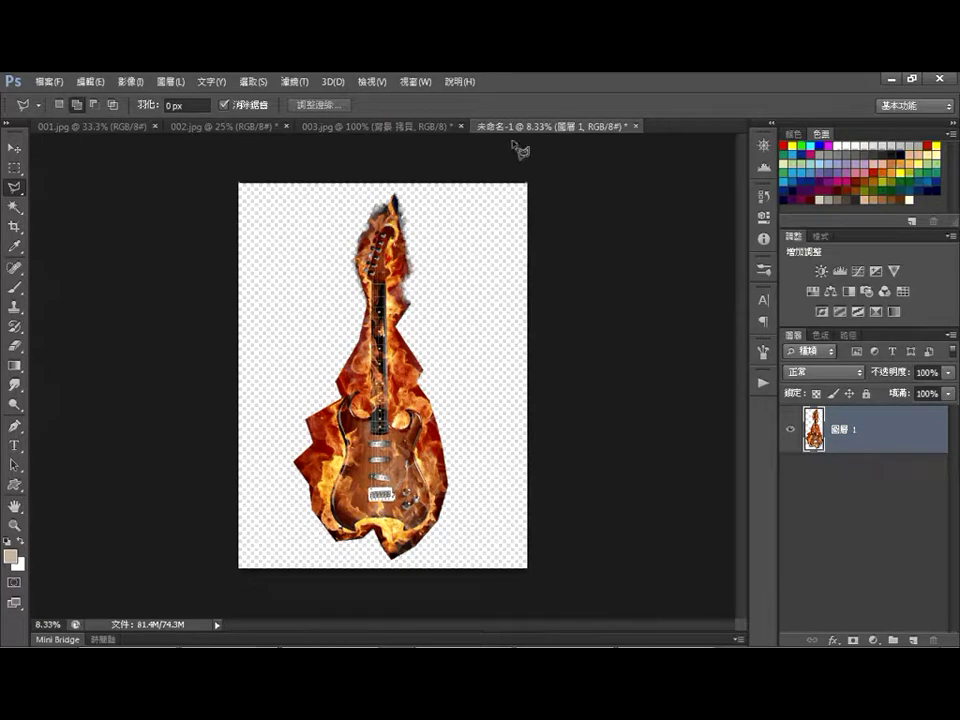
- Compare 未命名-1 with 002.jpg, then close 未命名-1 without saving
{"action": "left_click", "coordinate": [243, 127]}
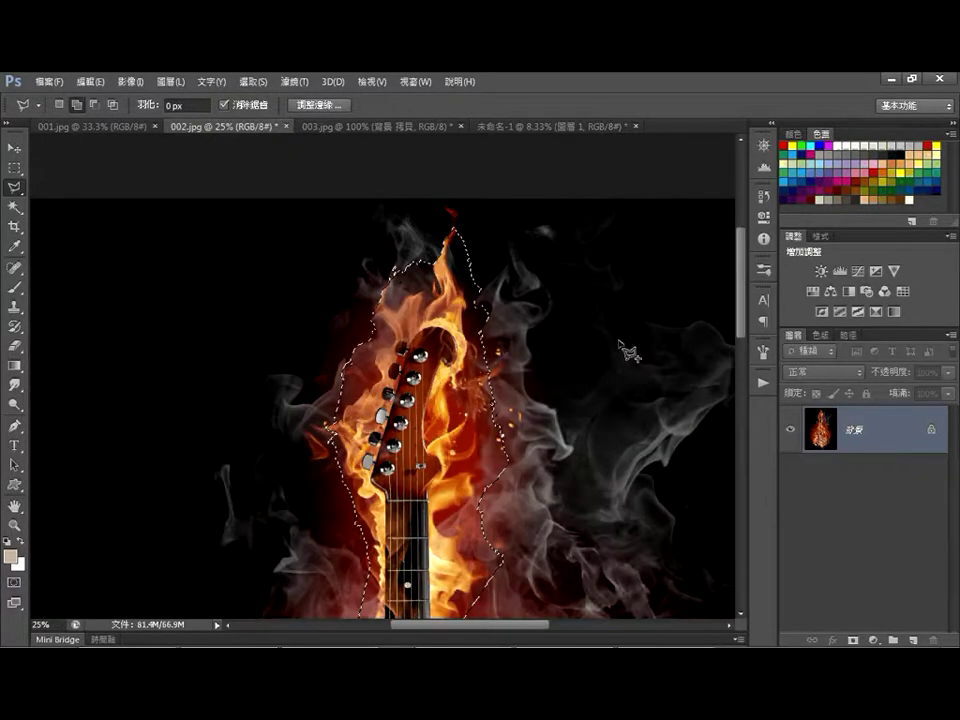
{"action": "left_click", "coordinate": [543, 131]}
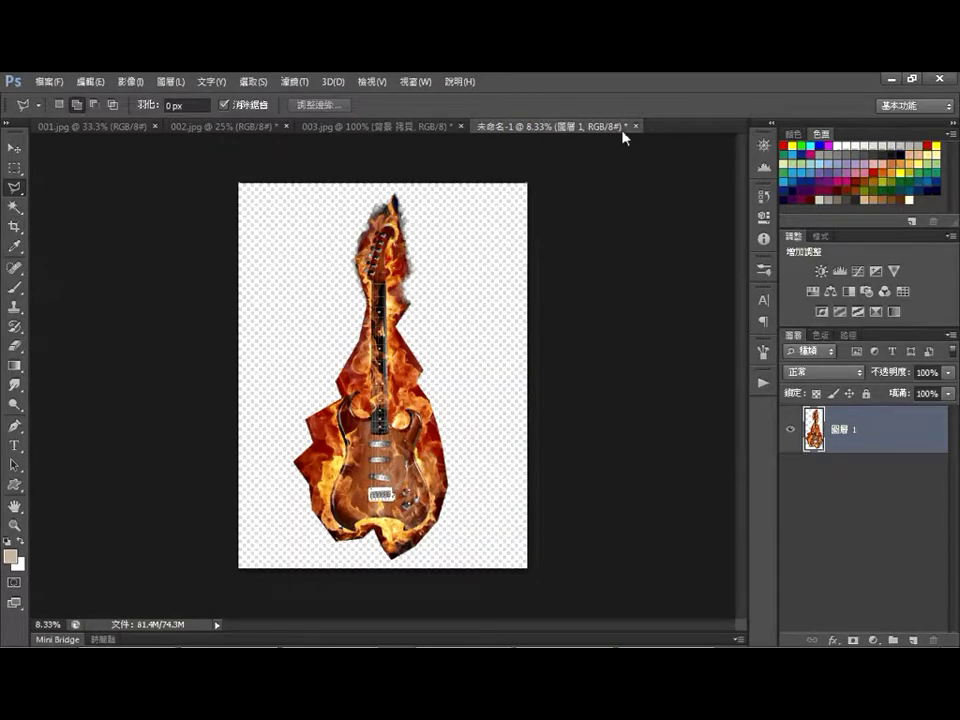
{"action": "left_click", "coordinate": [636, 127]}
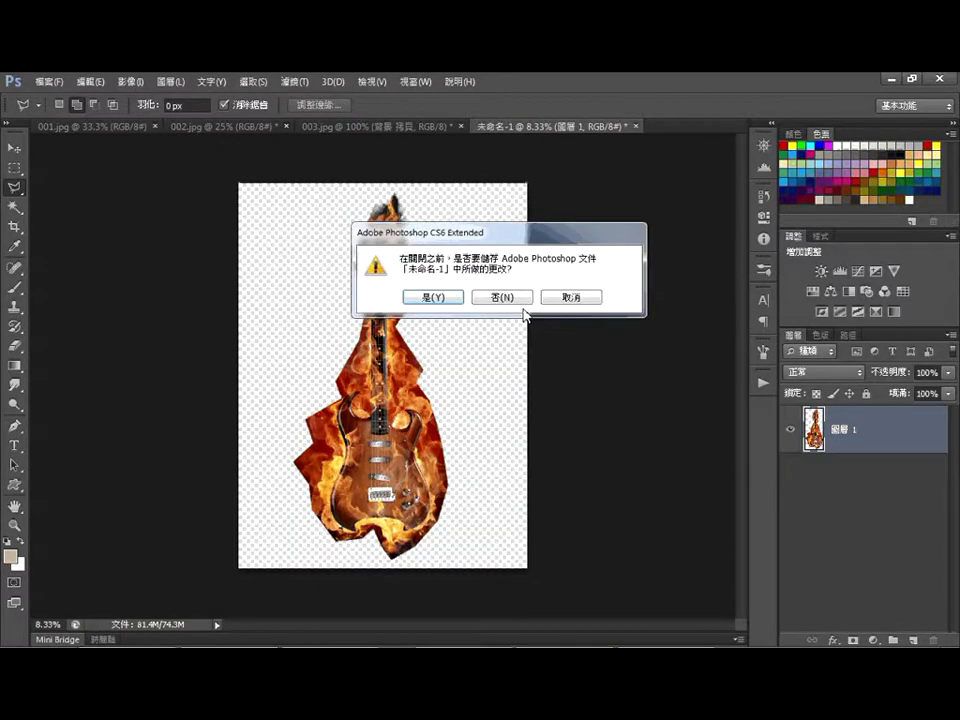
{"action": "left_click", "coordinate": [505, 297]}
{"action": "left_click", "coordinate": [218, 126]}
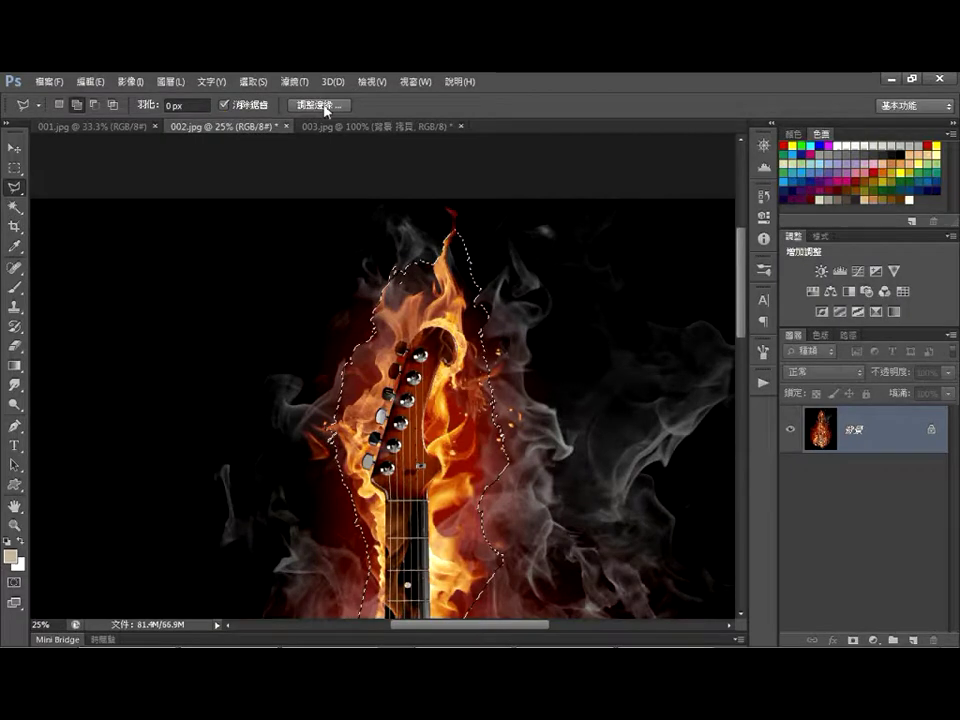
{"action": "left_click", "coordinate": [325, 105]}
- Output the refined guitar to a New Document with Layer Mask
{"action": "left_click", "coordinate": [844, 448]}
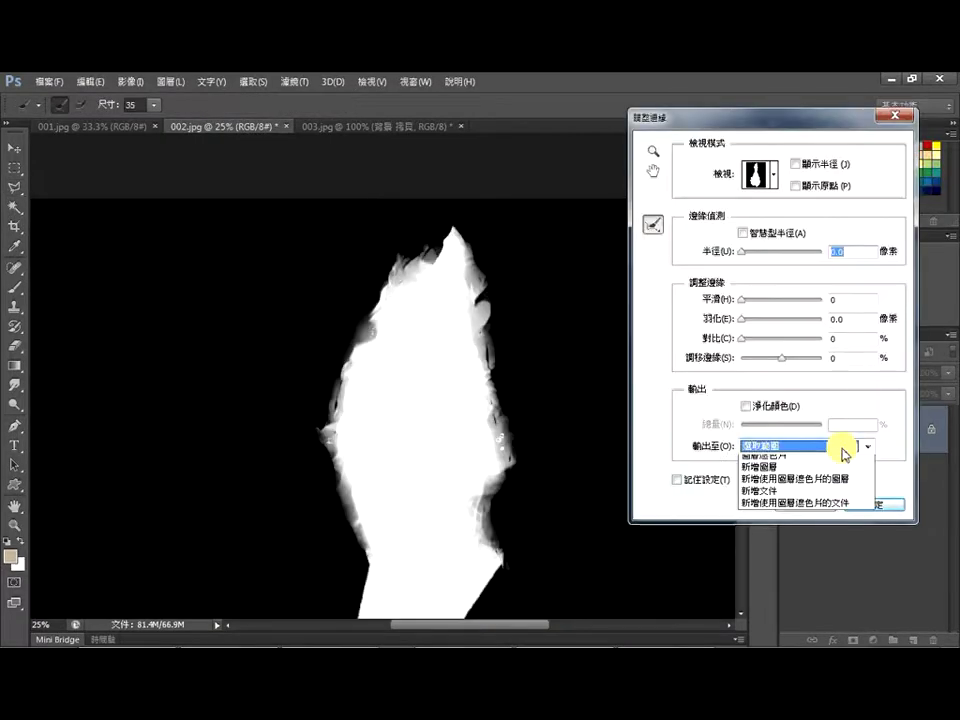
{"action": "left_click", "coordinate": [832, 521]}
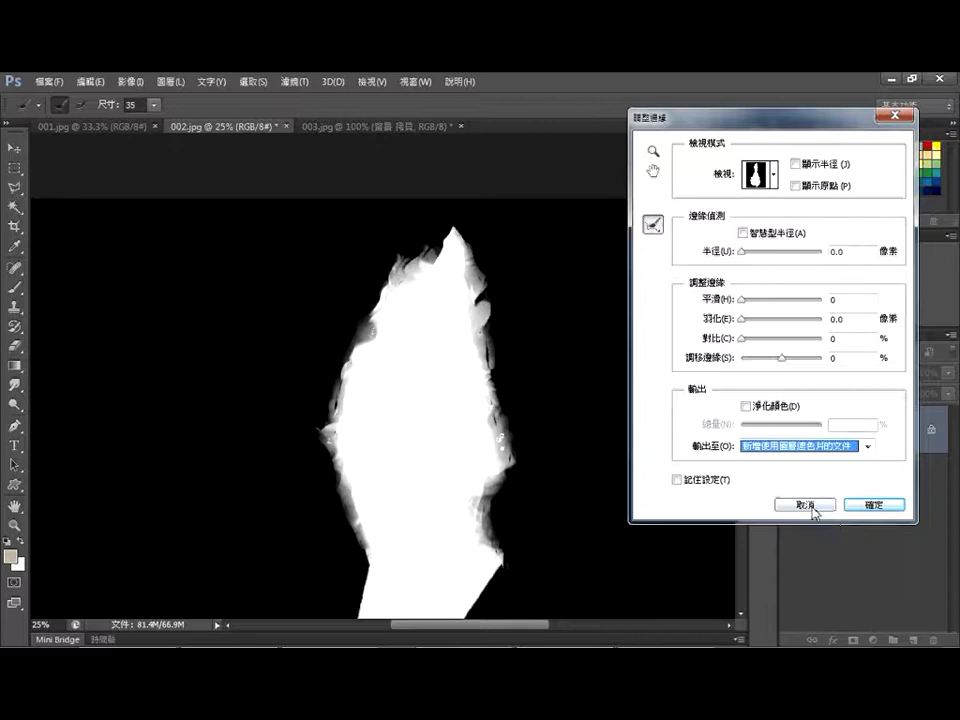
{"action": "left_click", "coordinate": [879, 508]}
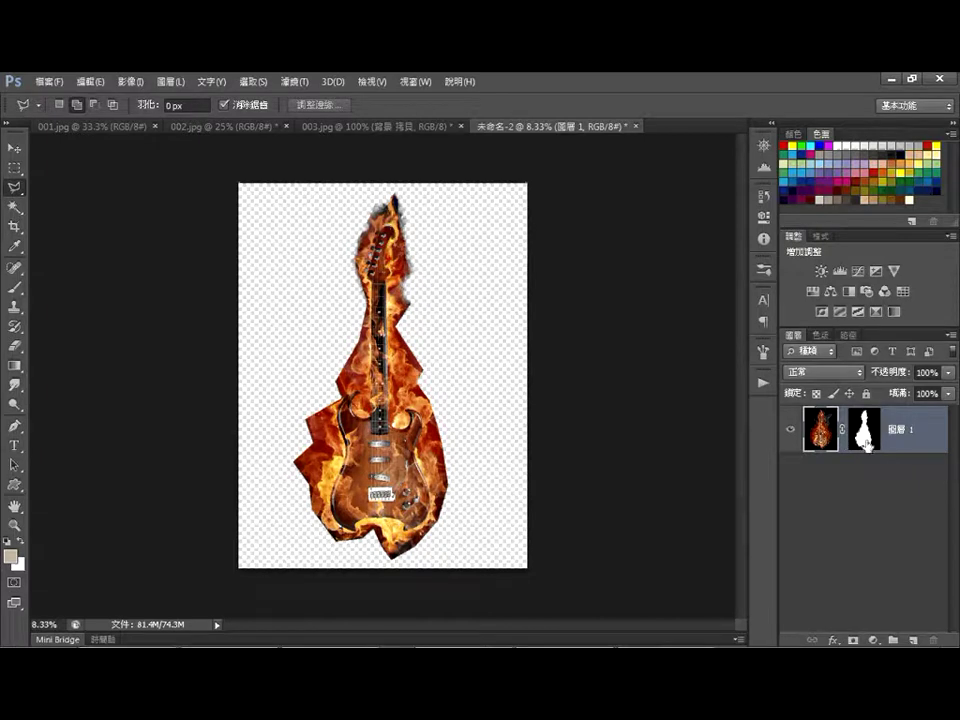
- Compare 未命名-2 with 002.jpg, then close 未命名-2 without saving
{"action": "left_click", "coordinate": [240, 131]}
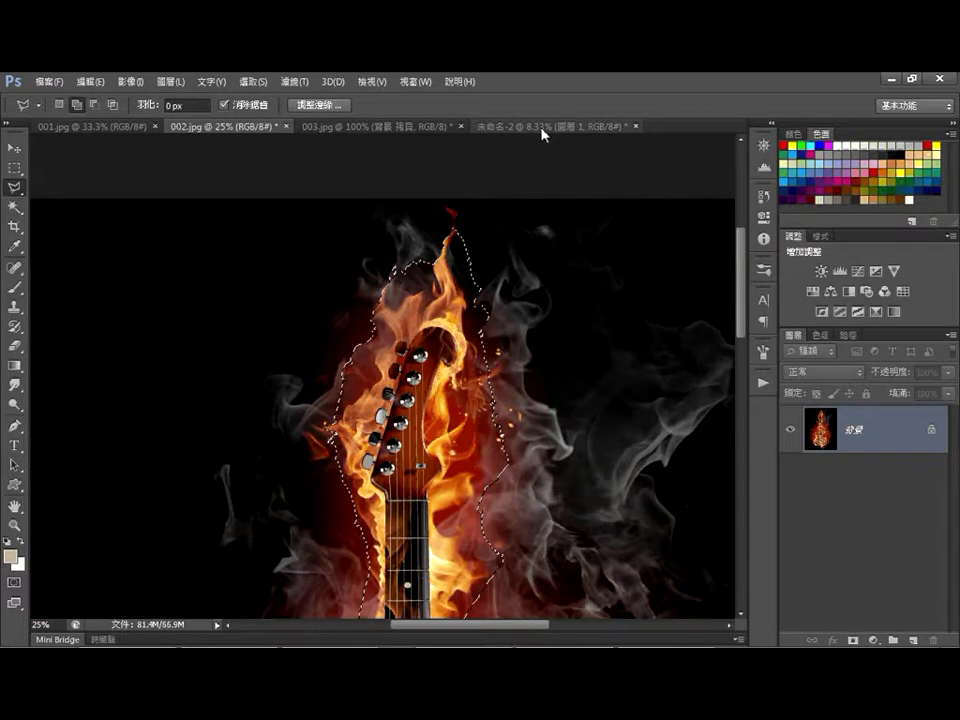
{"action": "left_click", "coordinate": [542, 129]}
{"action": "left_click", "coordinate": [636, 127]}
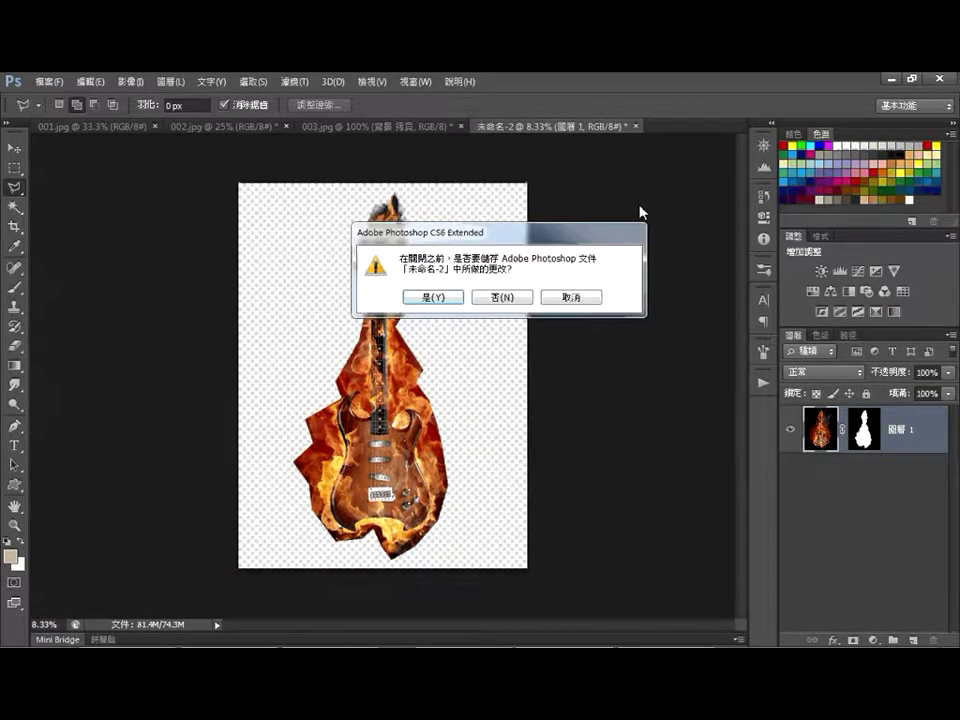
{"action": "left_click", "coordinate": [497, 299]}
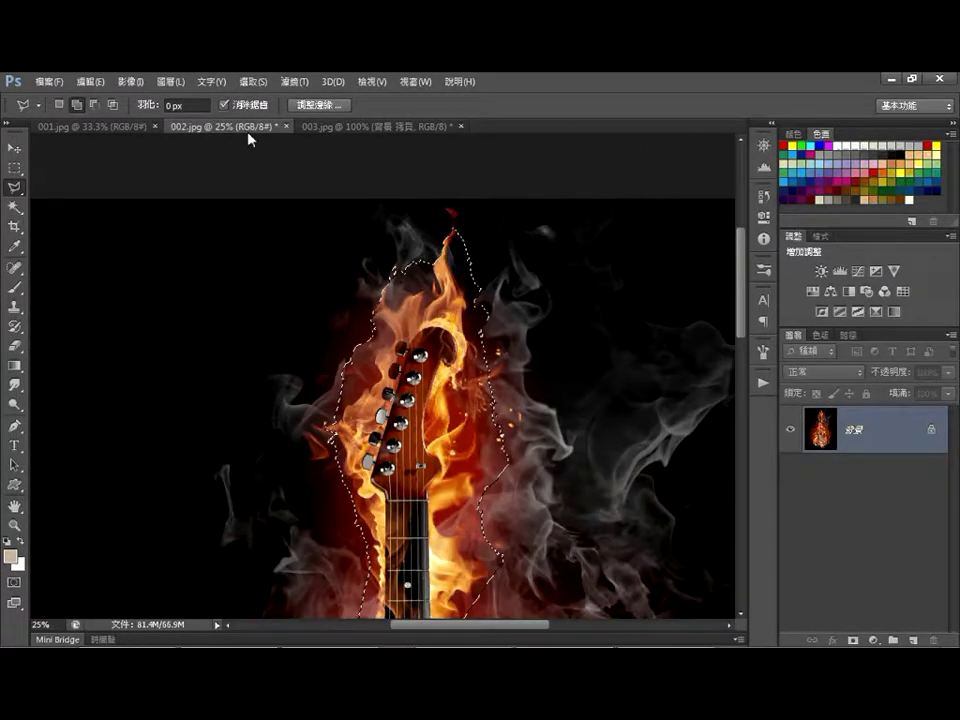
{"action": "left_click", "coordinate": [318, 111]}
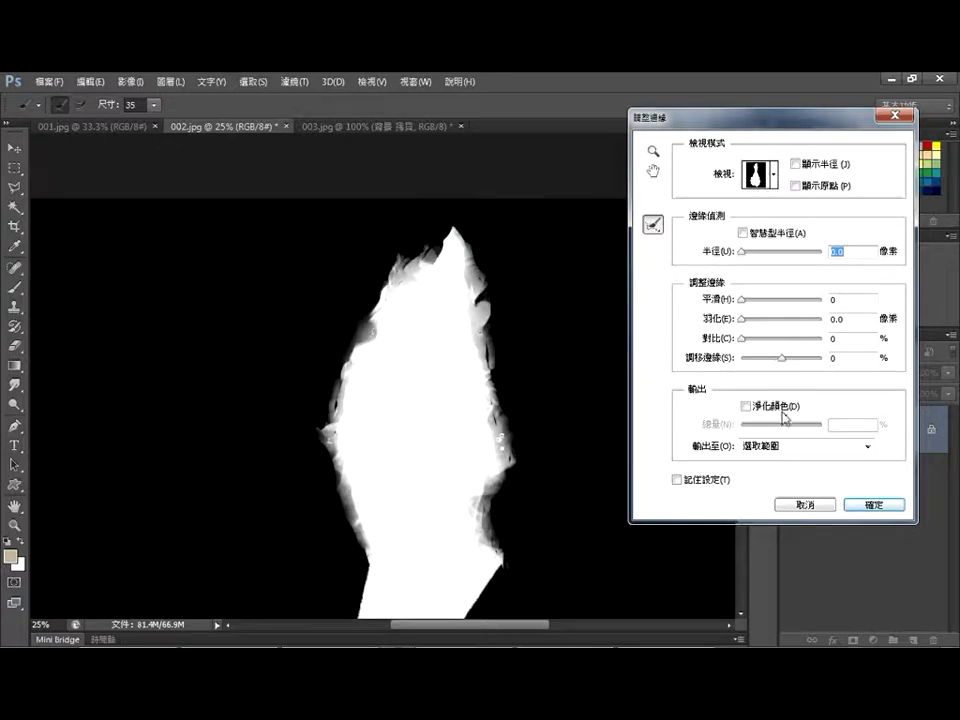
{"action": "left_click", "coordinate": [875, 450]}
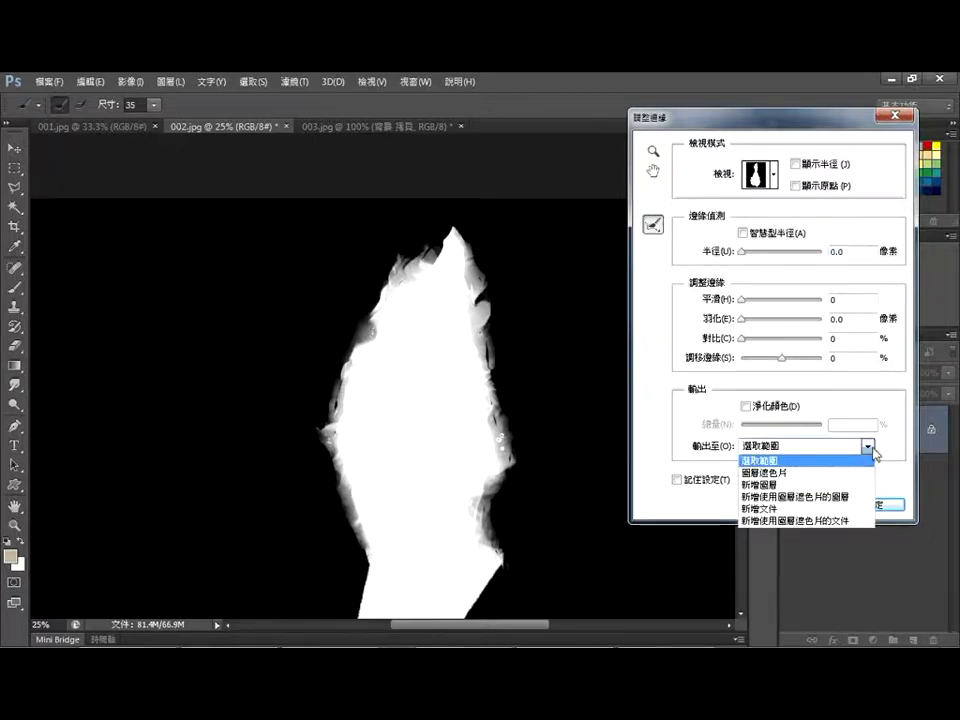
{"action": "left_click", "coordinate": [870, 447]}
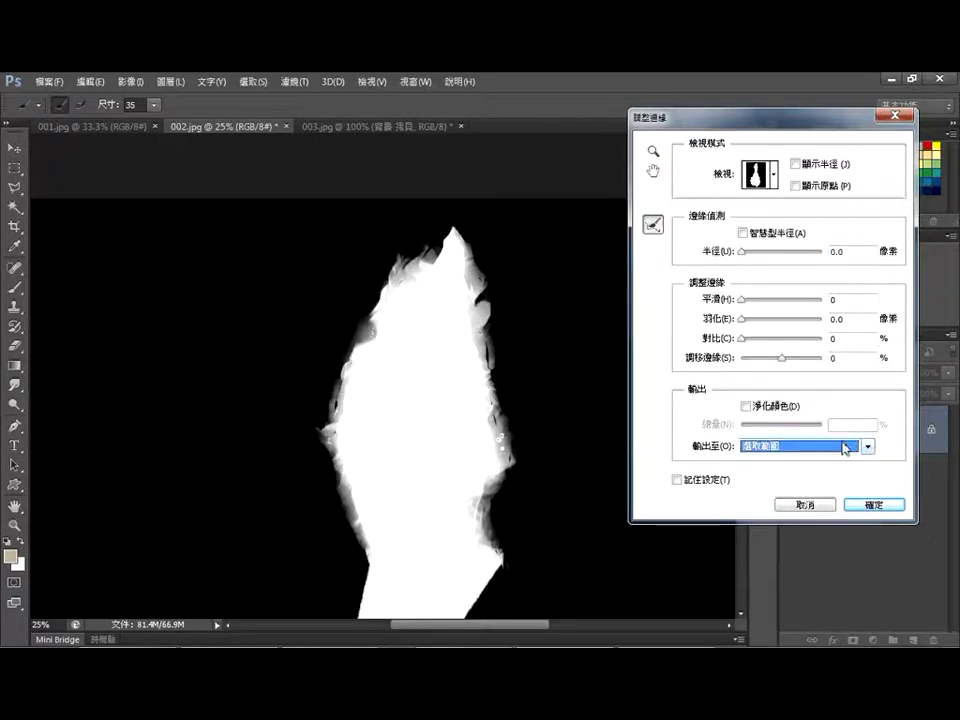
{"action": "left_click", "coordinate": [745, 406]}
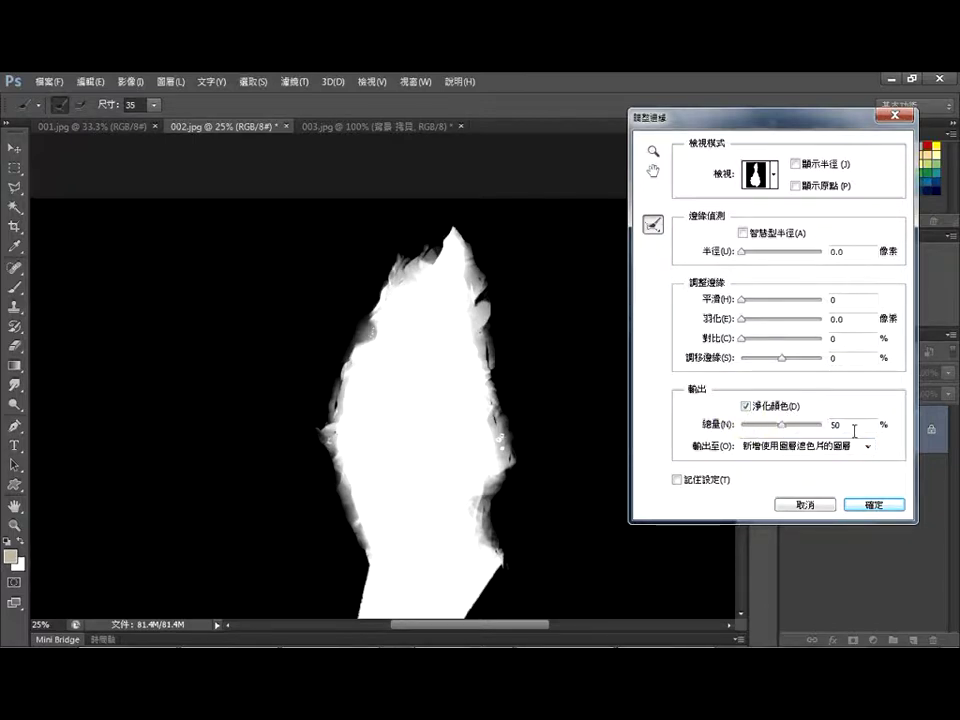
{"action": "left_click", "coordinate": [880, 508]}
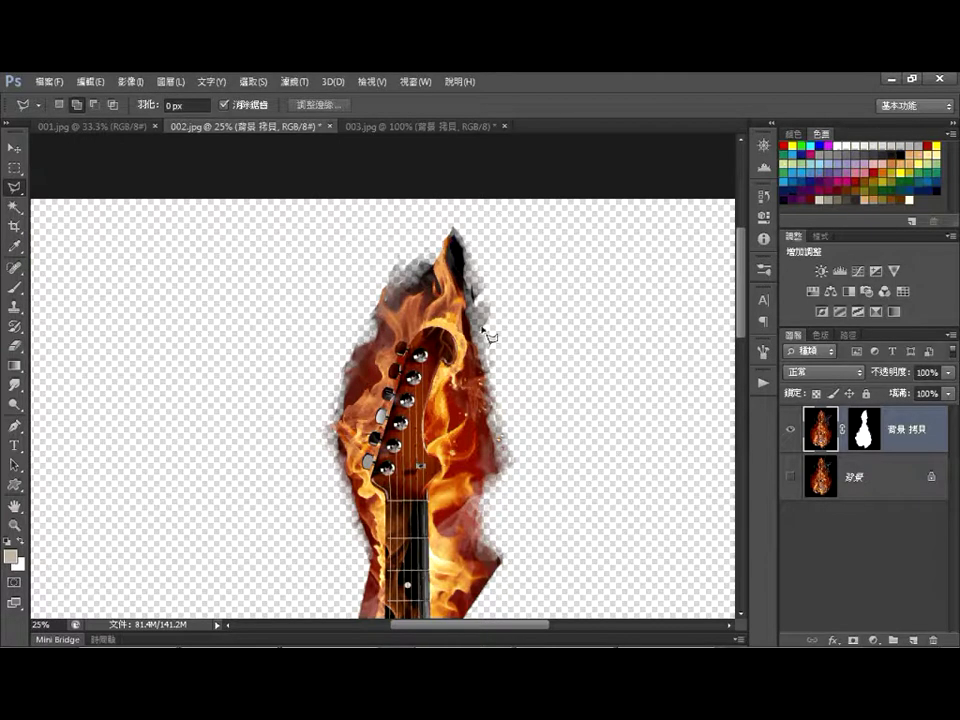
{"action": "key", "text": "ctrl+alt+z"}
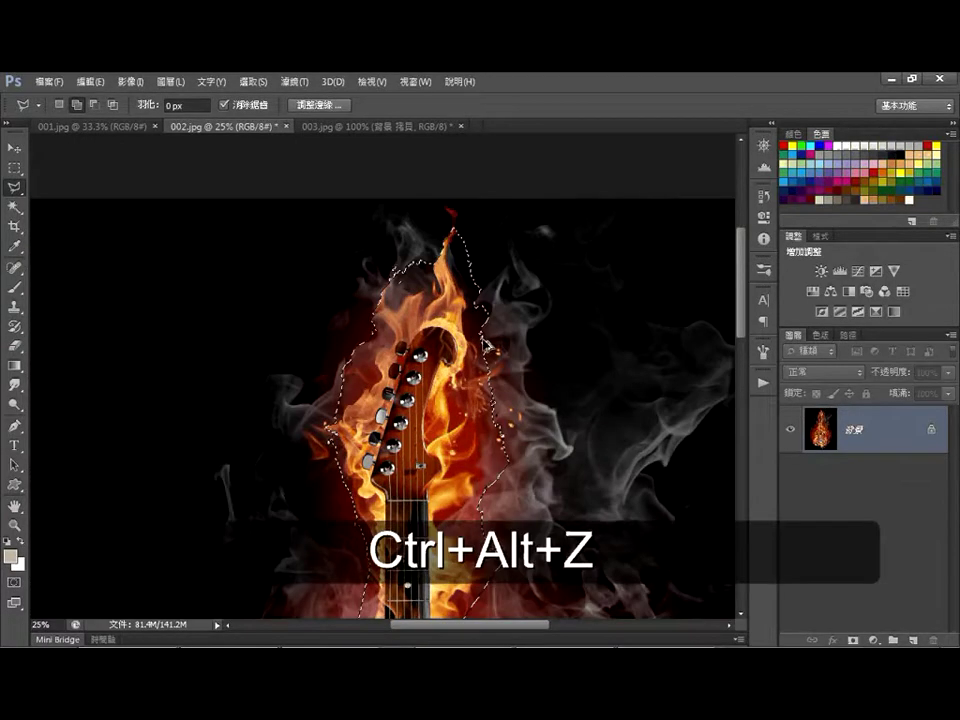
- Turn on Decontaminate Colors with a raised Amount and output as a New Layer with Layer Mask
{"action": "left_click", "coordinate": [322, 105]}
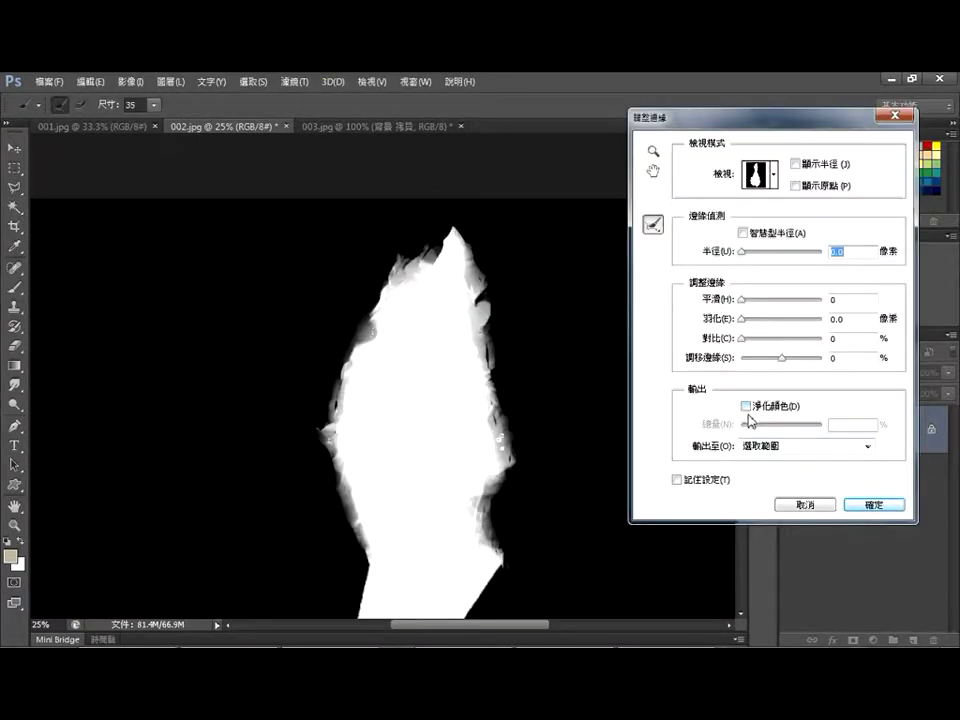
{"action": "left_click", "coordinate": [746, 406]}
{"action": "left_click_drag", "start_coordinate": [786, 425], "coordinate": [811, 425]}
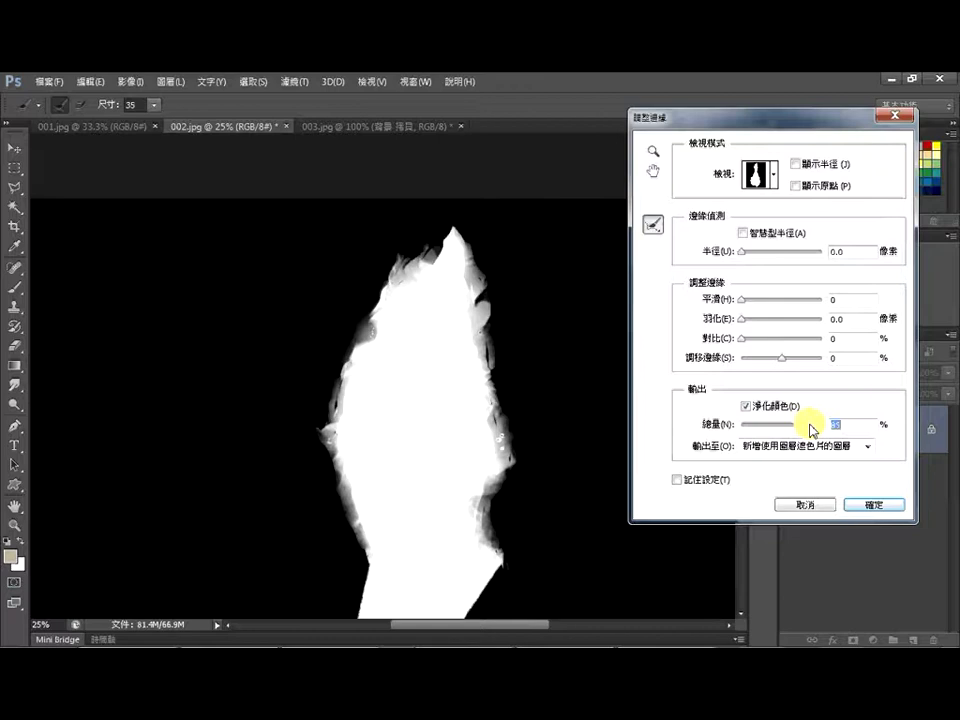
{"action": "left_click", "coordinate": [884, 510]}
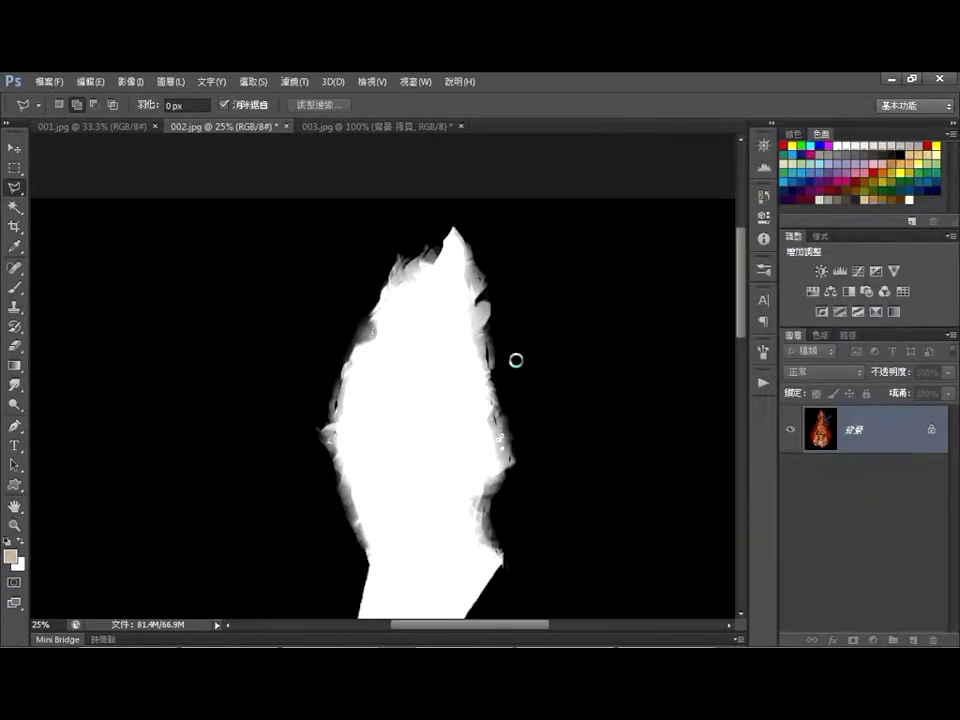